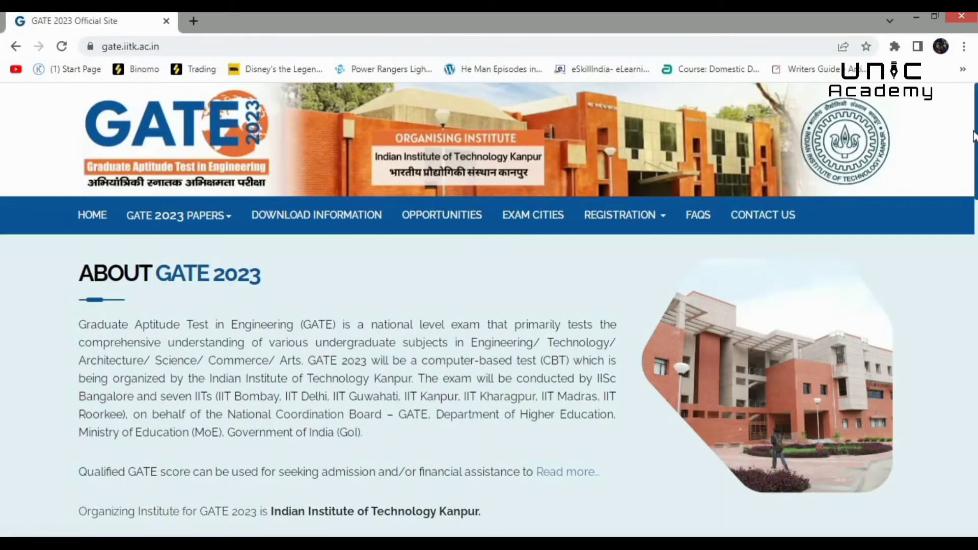
# - Go from the GATE Online Application login page to the New User registration page
pyautogui.moveTo(975, 142); pyautogui.dragTo(972, 232)
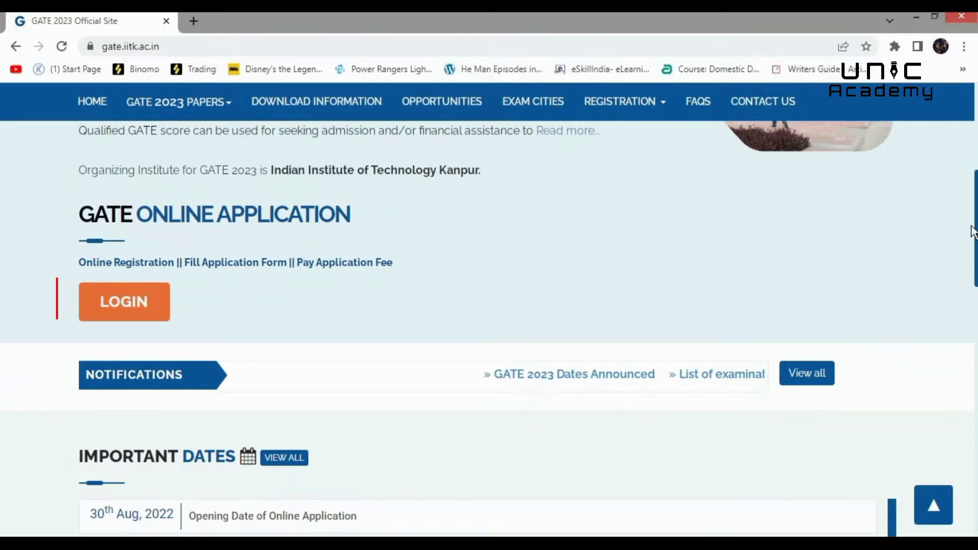
pyautogui.click(138, 301)
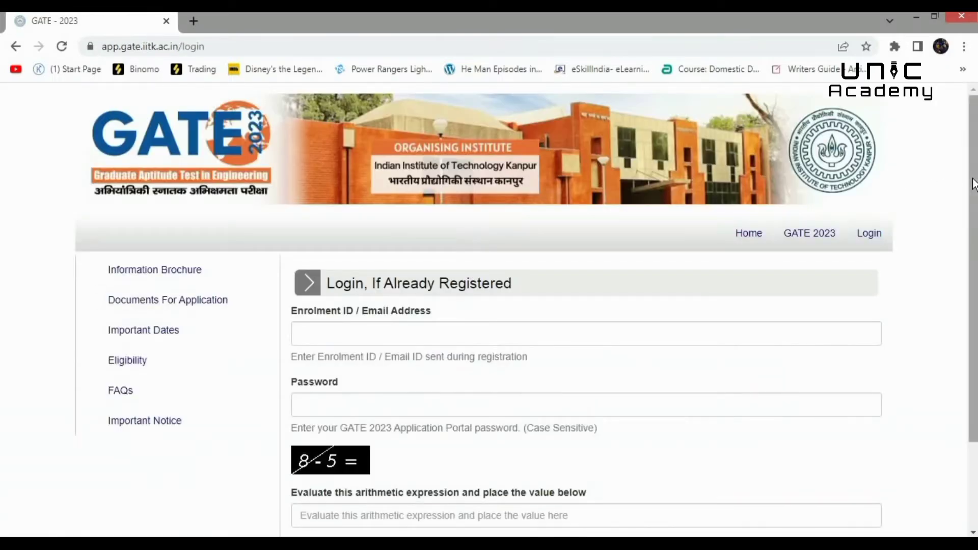
pyautogui.moveTo(974, 219); pyautogui.dragTo(974, 304)
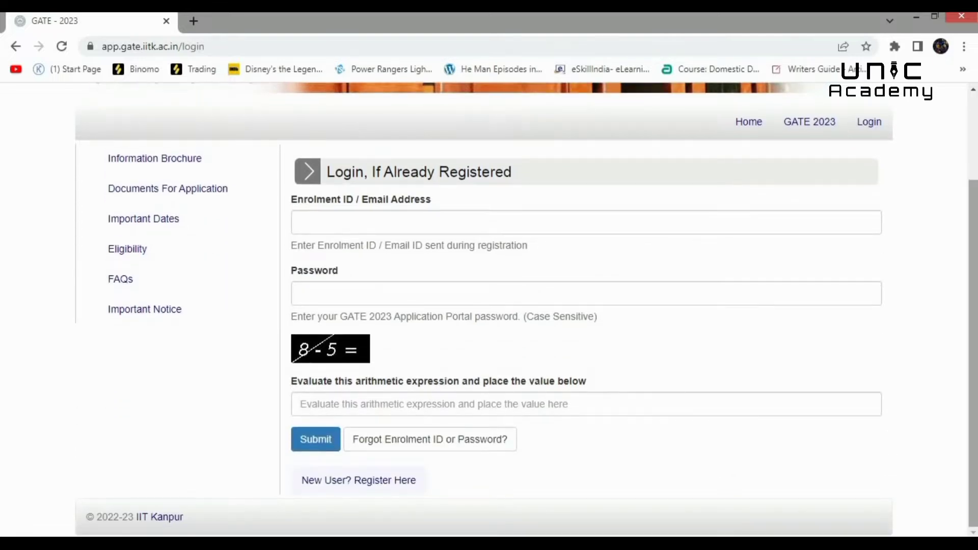
pyautogui.click(403, 222)
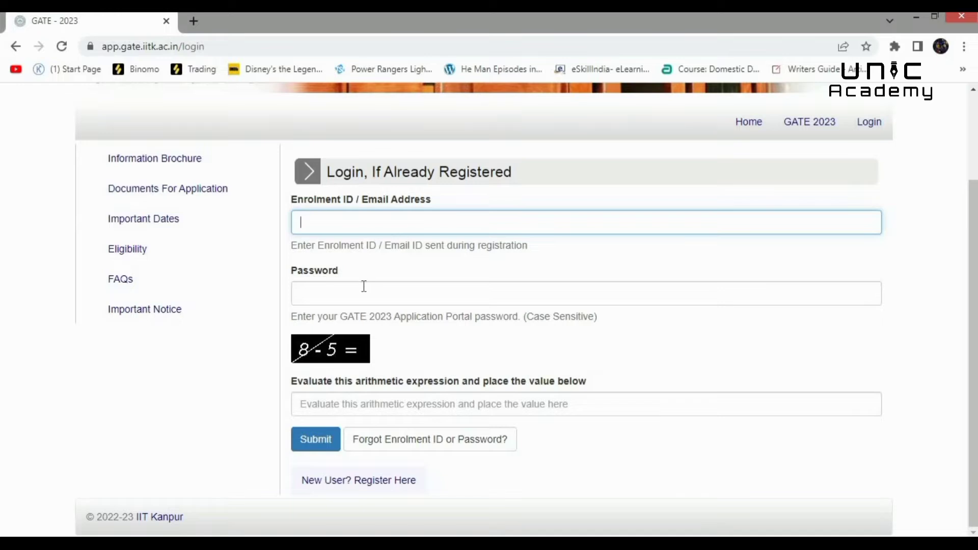
pyautogui.click(339, 481)
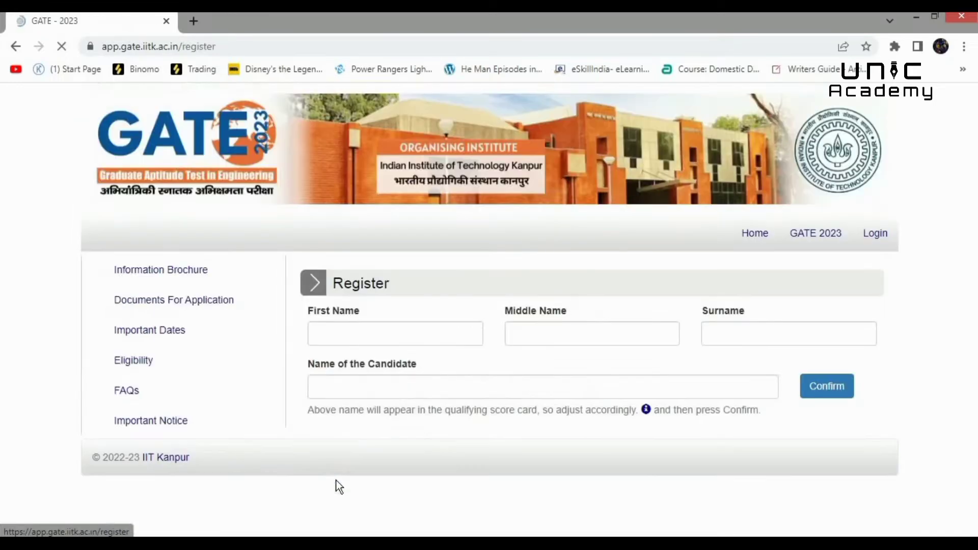
# - Enter the candidate's first name and confirm it as shown
pyautogui.click(363, 332)
pyautogui.write('va')
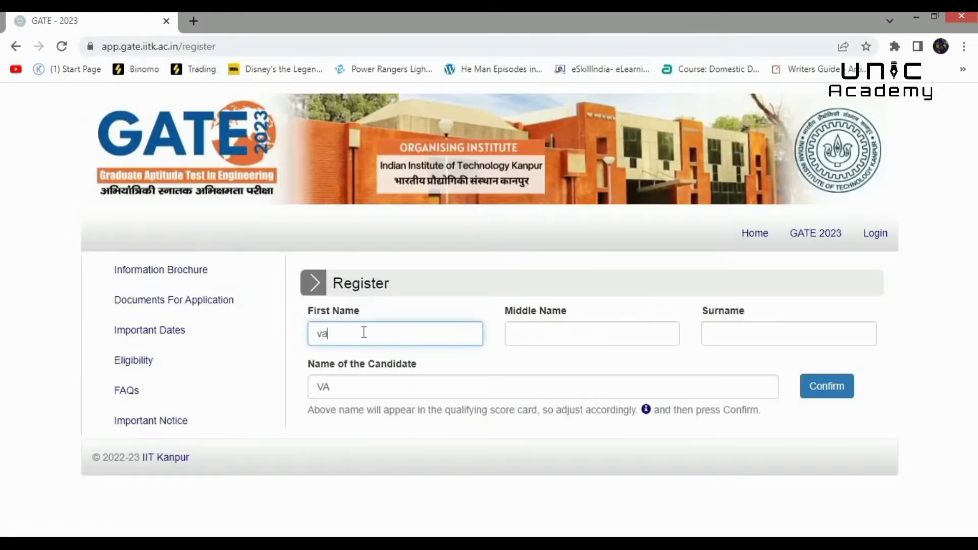
pyautogui.write('rathara')
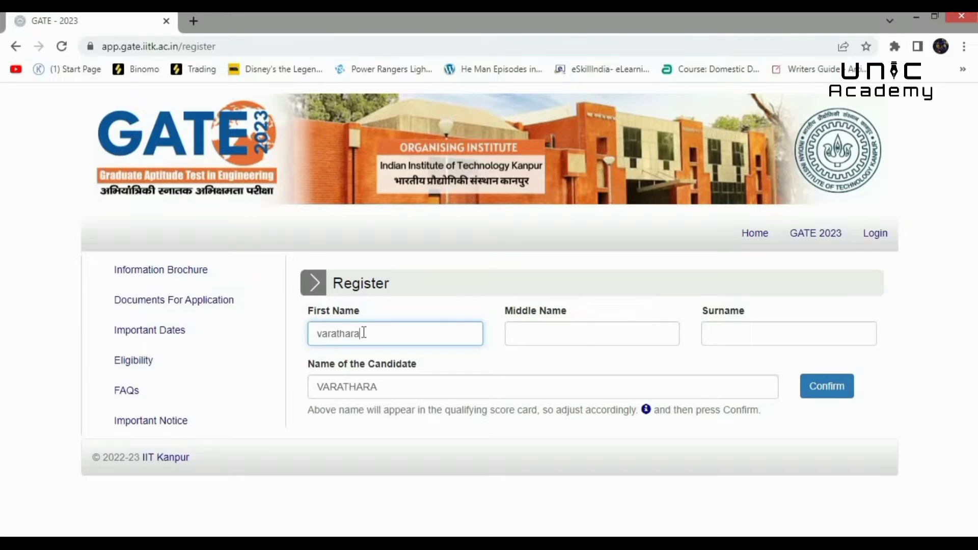
pyautogui.write('j k')
pyautogui.click(815, 387)
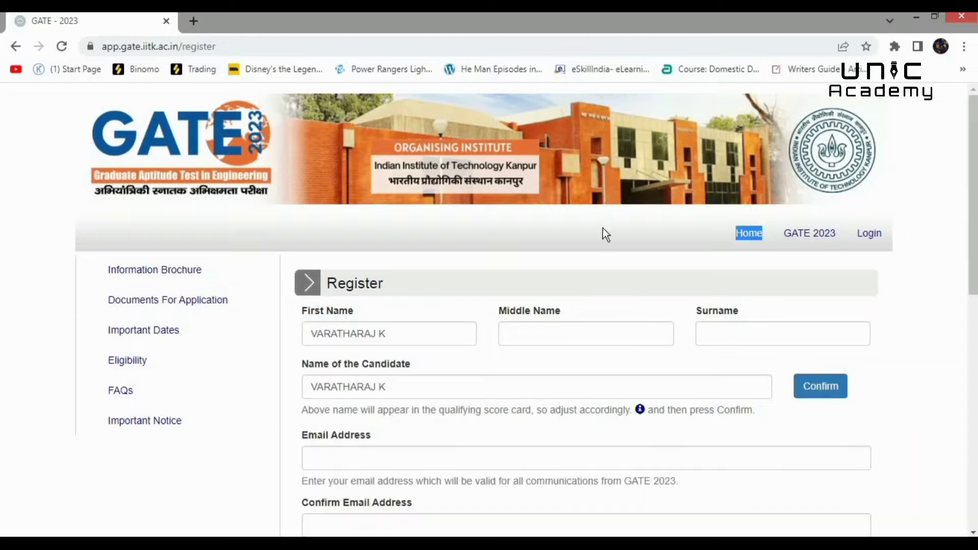
# - Fill in the e-mail, mobile number and password, submit, and dismiss the success message
pyautogui.scroll(-5, 586, 310)
pyautogui.click(377, 148)
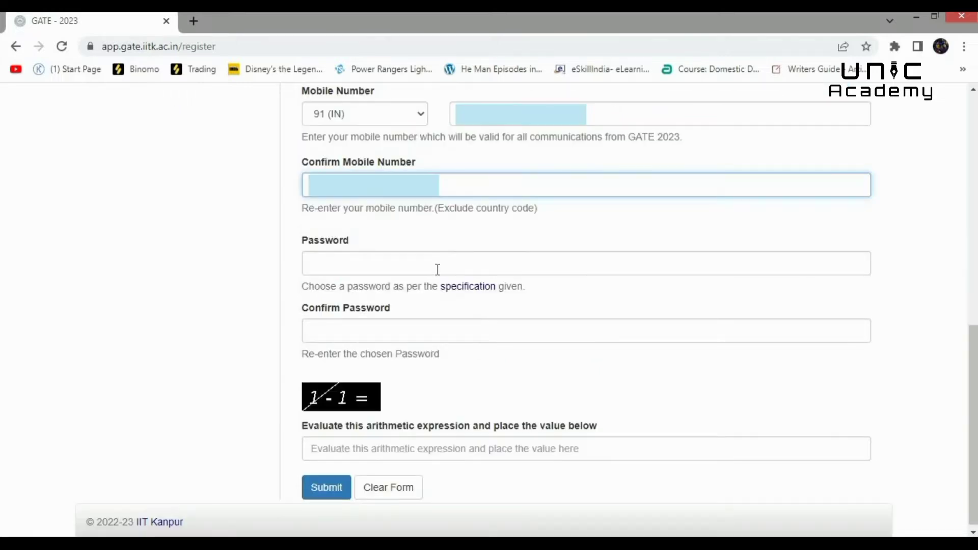
pyautogui.click(476, 287)
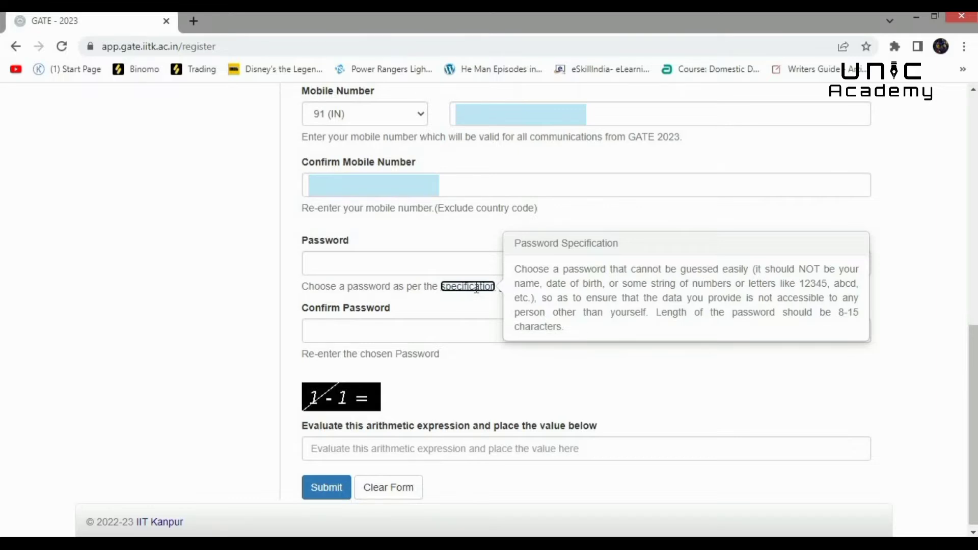
pyautogui.click(384, 262)
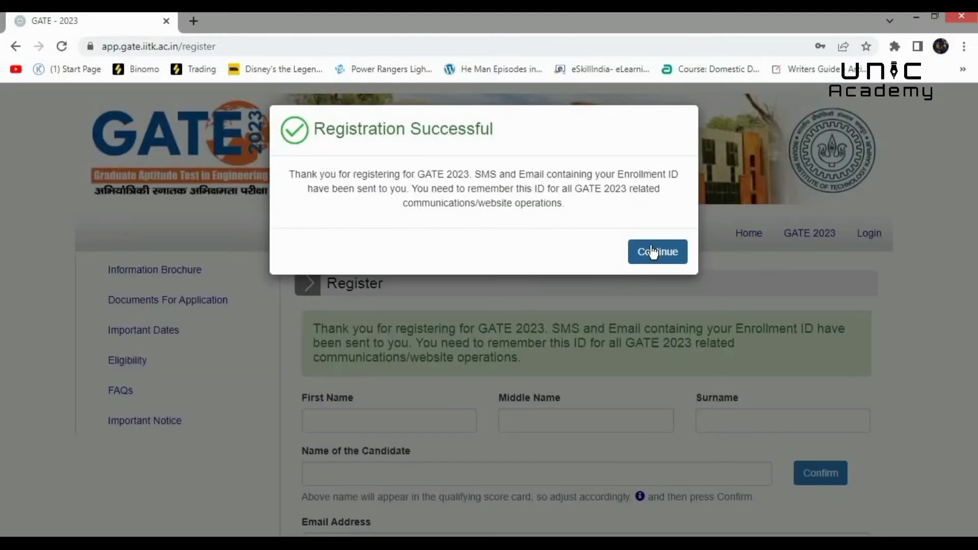
pyautogui.click(652, 252)
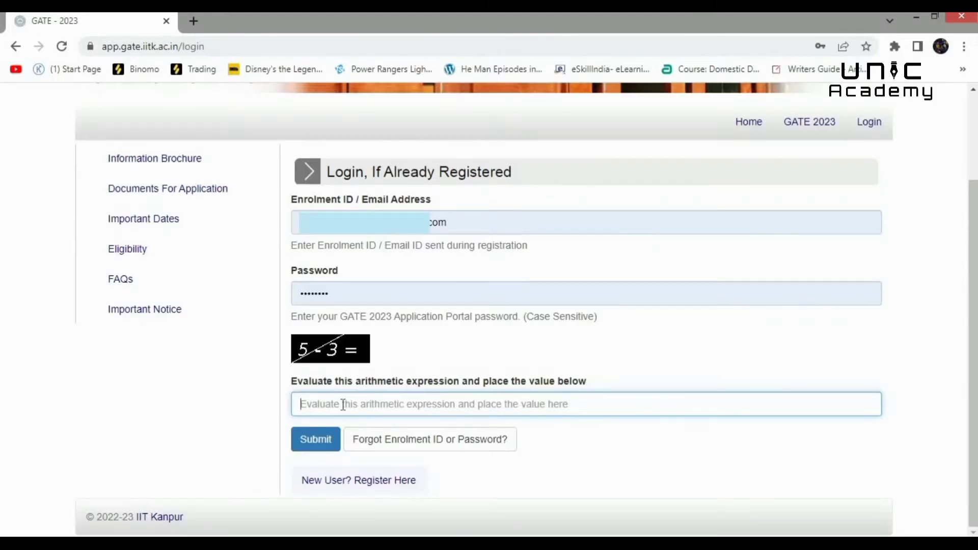
# - Log in with captcha answer 2, accept the brochure declaration, and start the GATE 2023 form
pyautogui.write('2')
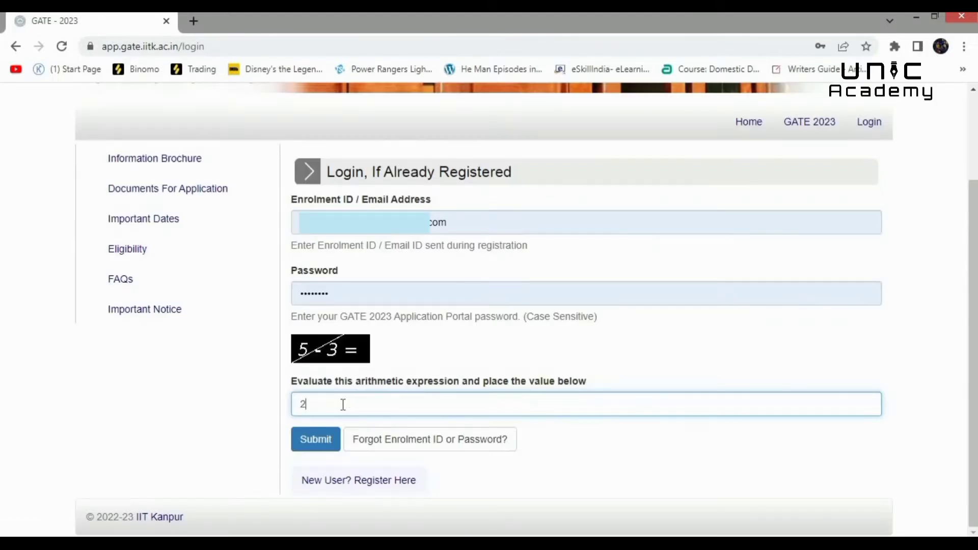
pyautogui.click(312, 444)
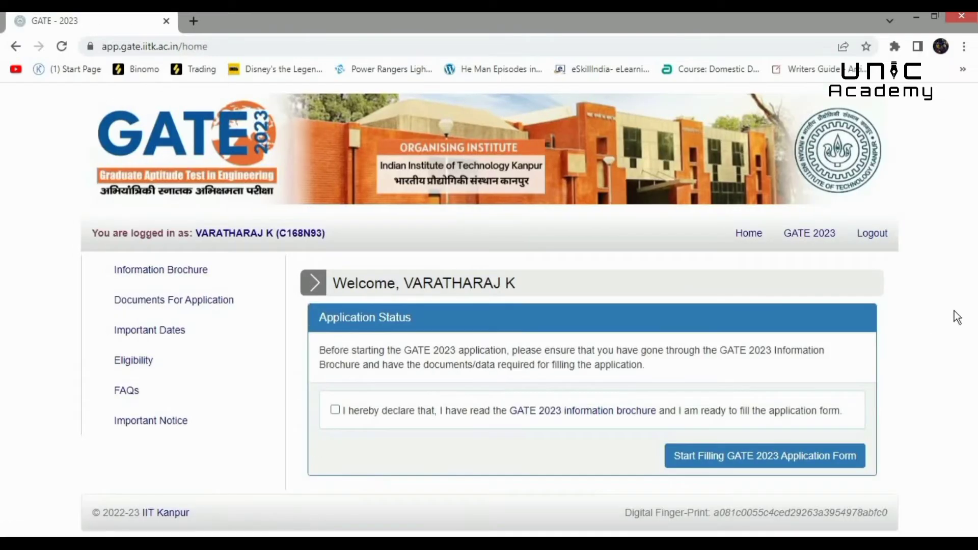
pyautogui.click(334, 410)
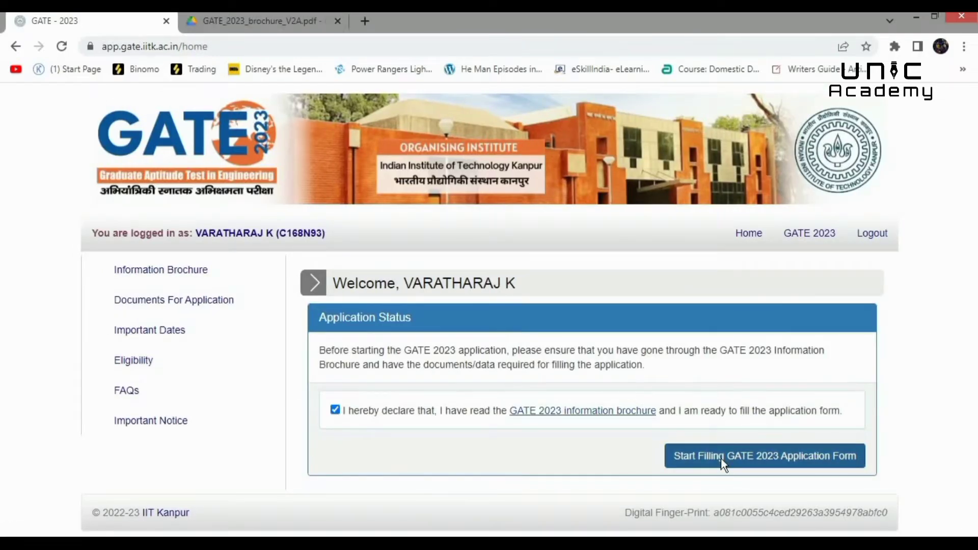
pyautogui.click(721, 459)
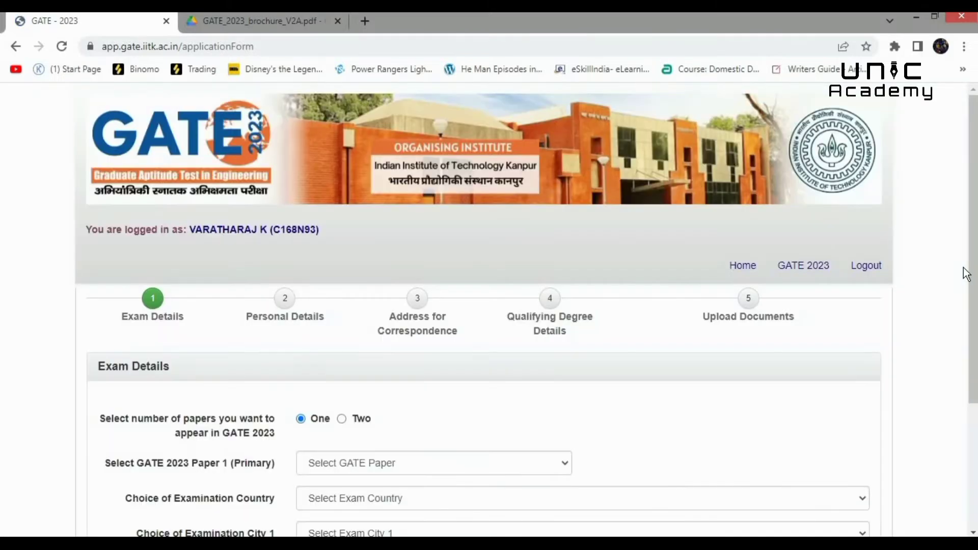
pyautogui.scroll(-3, 453, 279)
# - Choose Civil Engineering (CE) as the exam paper in the paper selection
pyautogui.click(453, 280)
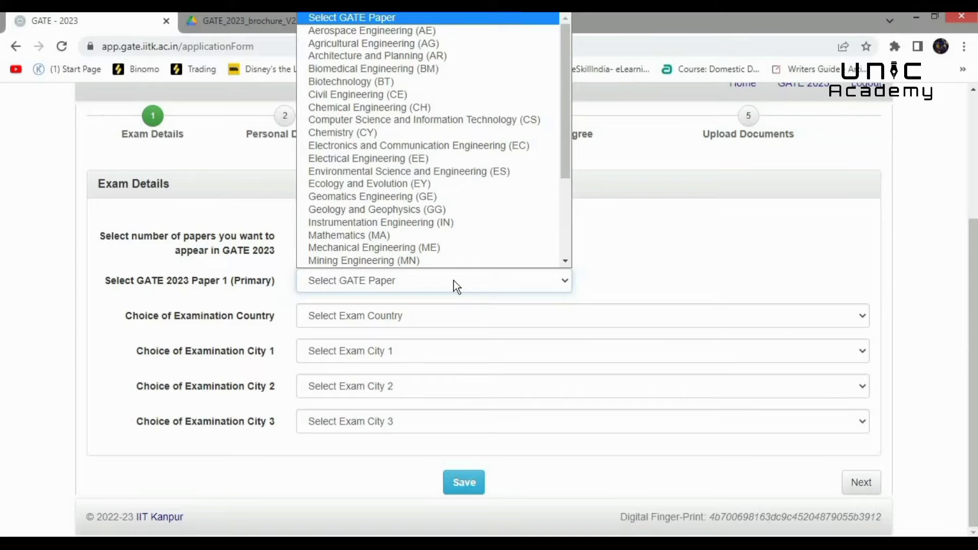
pyautogui.click(599, 265)
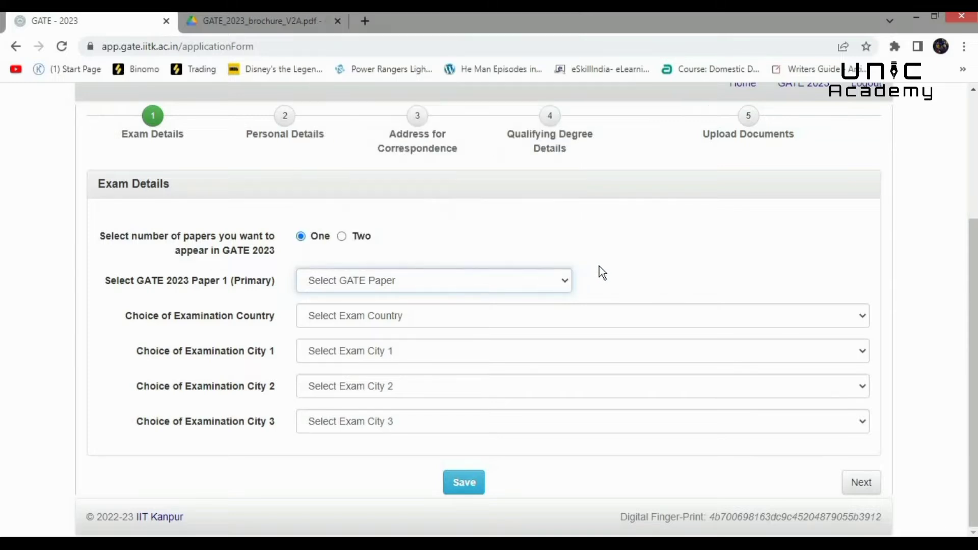
pyautogui.click(342, 236)
pyautogui.click(467, 290)
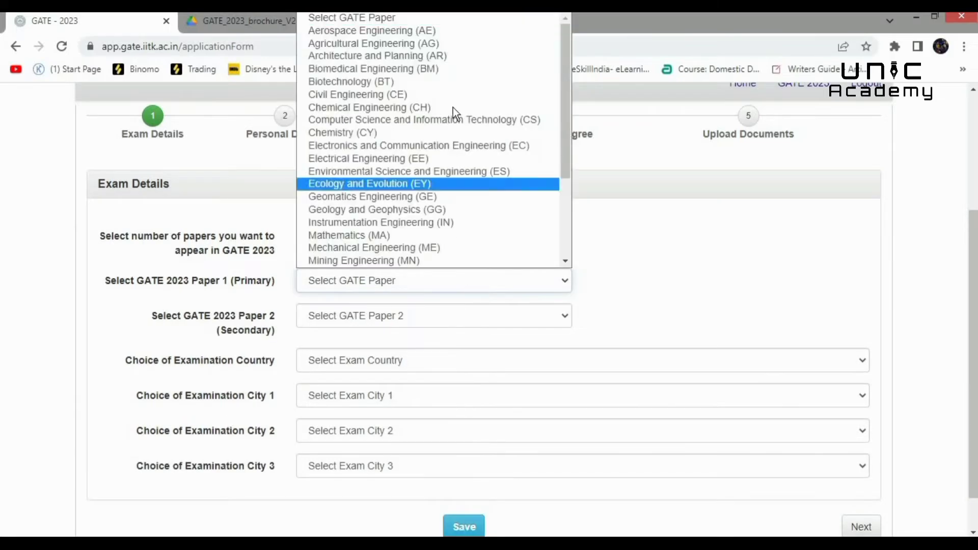
pyautogui.click(409, 95)
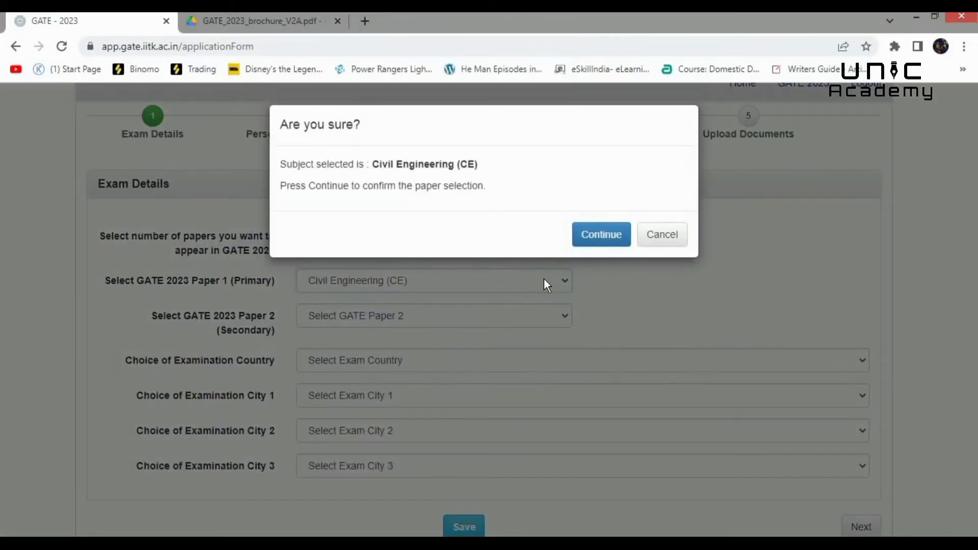
pyautogui.click(602, 239)
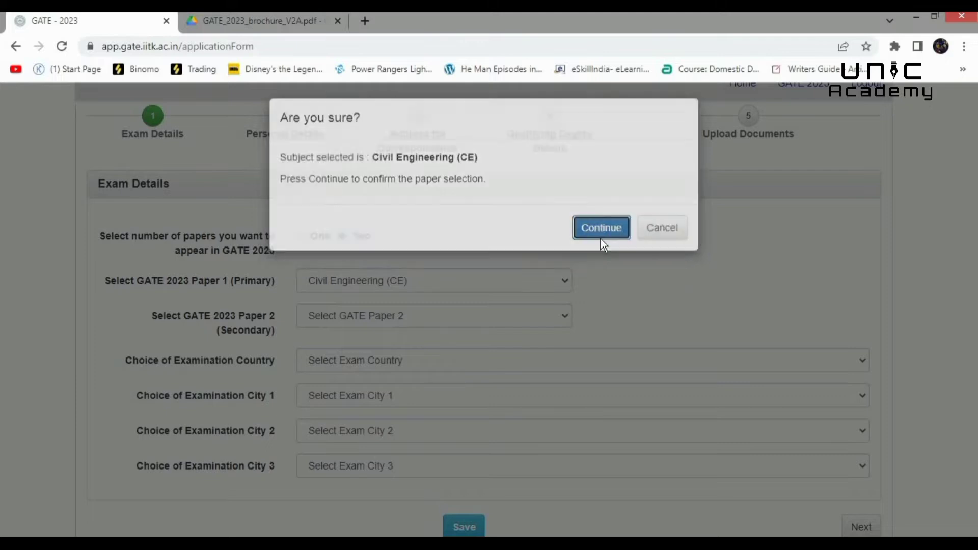
pyautogui.click(562, 315)
pyautogui.click(374, 398)
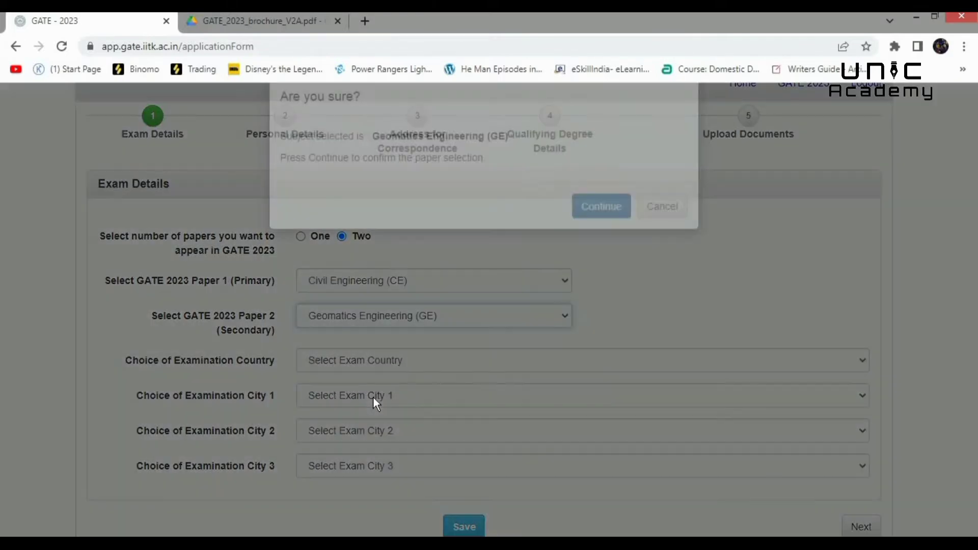
pyautogui.click(601, 235)
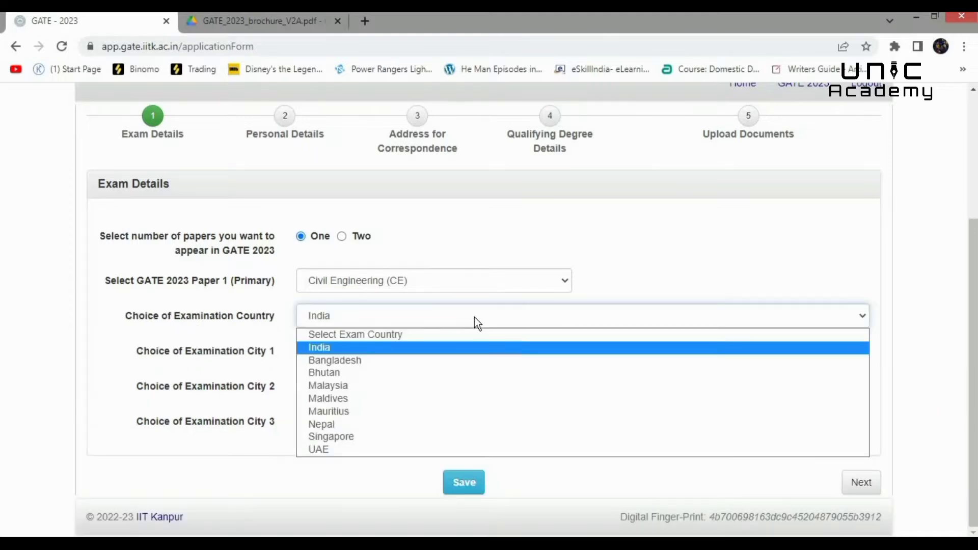
# - Keep India as exam country, pick Chennai South, Chennai West and Tirunelveli, then save and continue
pyautogui.click(475, 317)
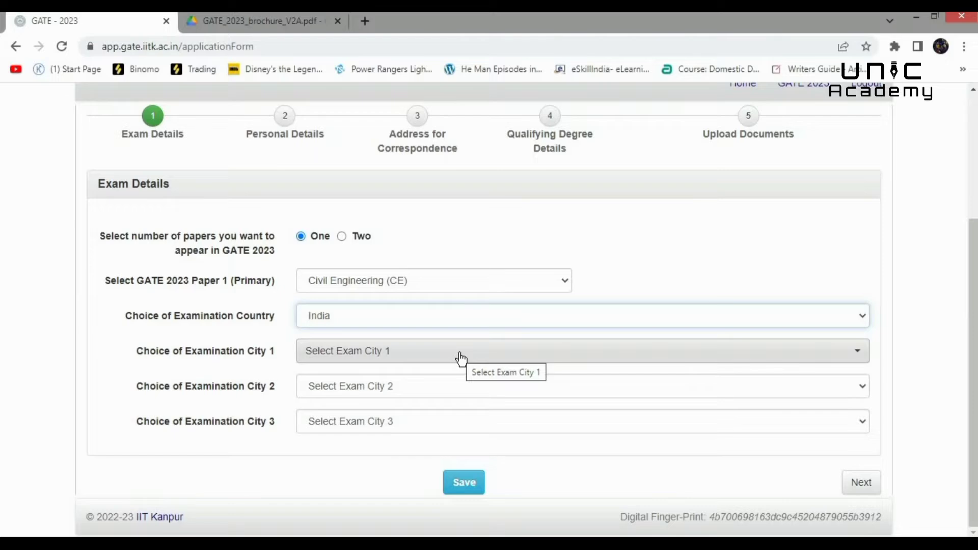
pyautogui.click(460, 356)
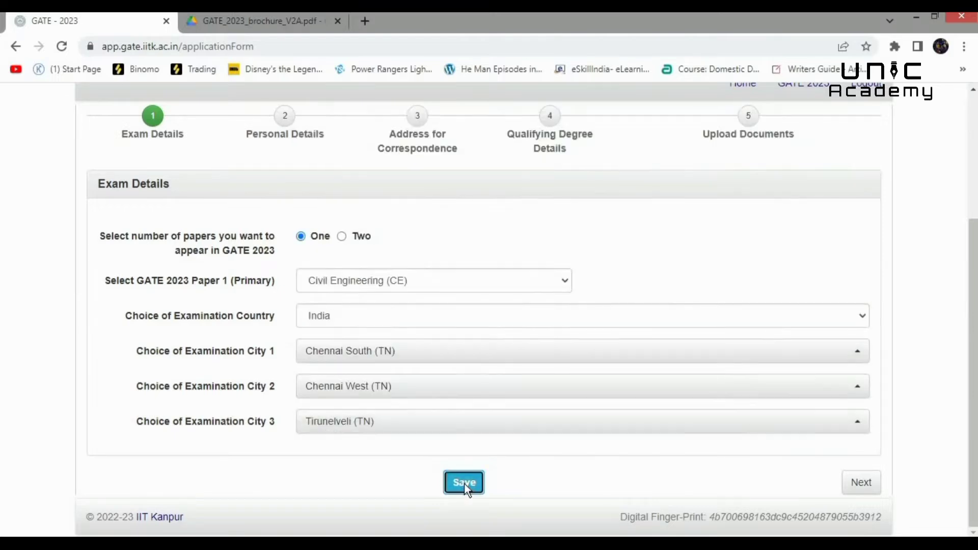
pyautogui.click(464, 482)
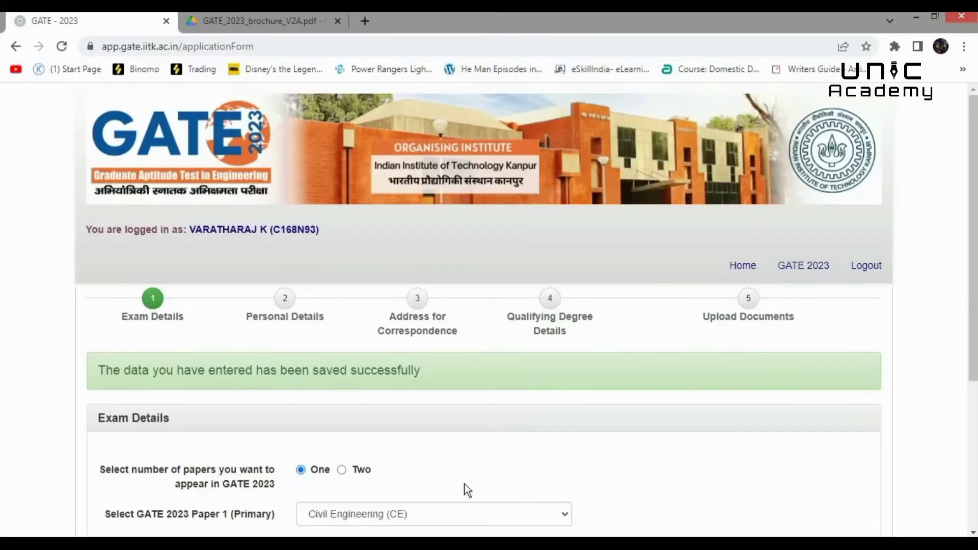
pyautogui.scroll(-5, 864, 489)
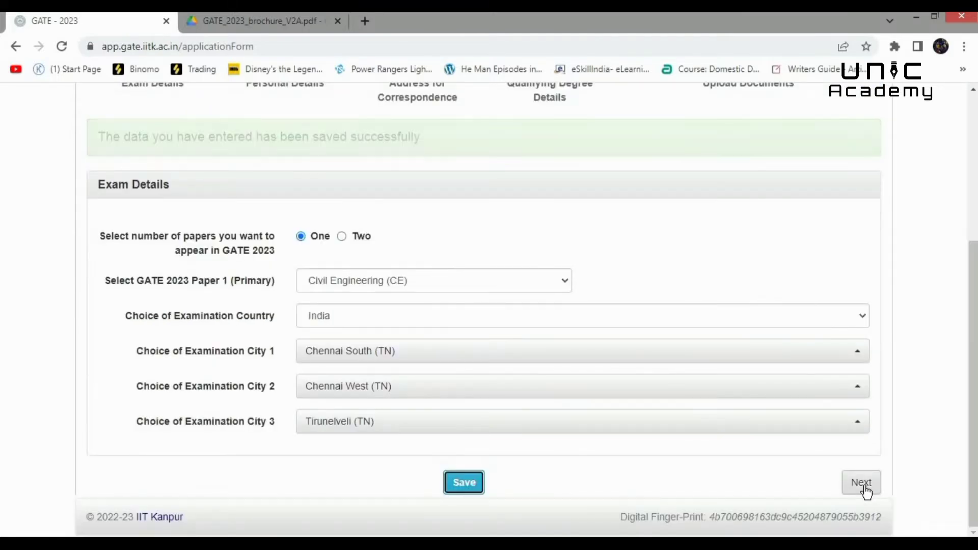
pyautogui.click(861, 483)
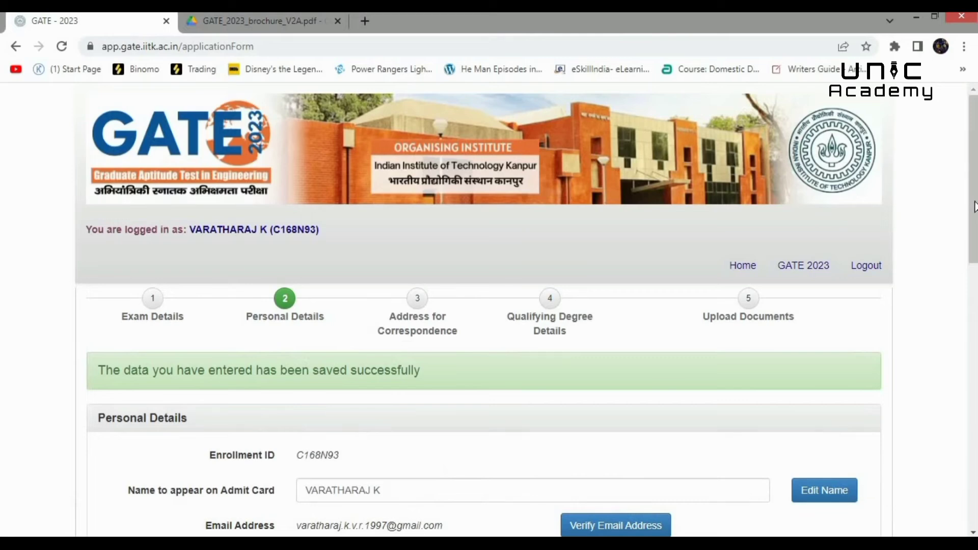
# - Verify the registered e-mail address with the OTP
pyautogui.scroll(-6, 958, 331)
pyautogui.scroll(2, 959, 325)
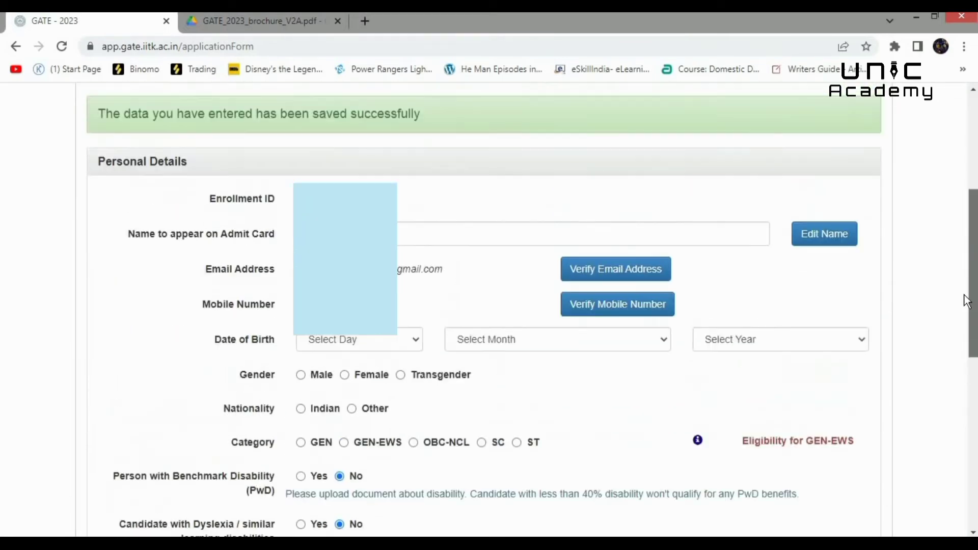
pyautogui.scroll(-1, 966, 306)
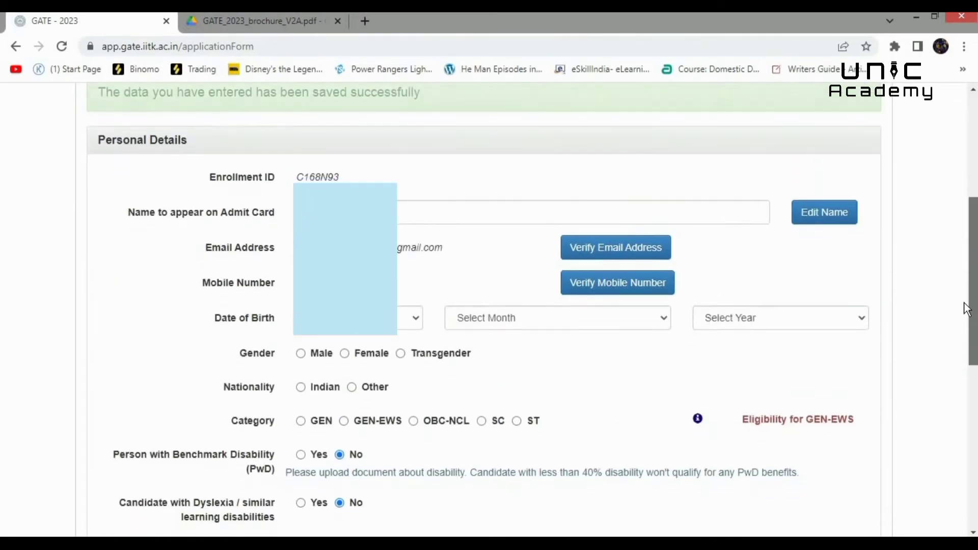
pyautogui.moveTo(964, 303); pyautogui.dragTo(964, 305)
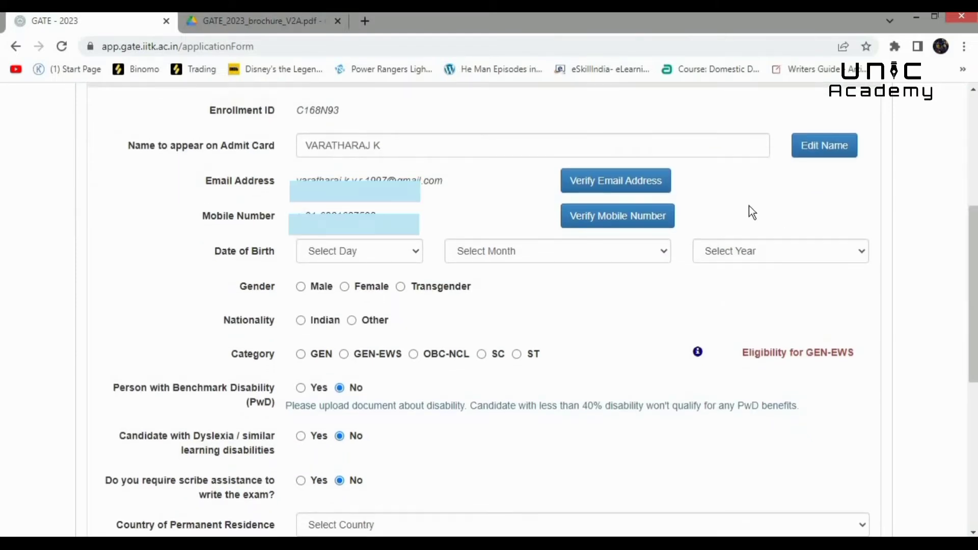
pyautogui.click(622, 183)
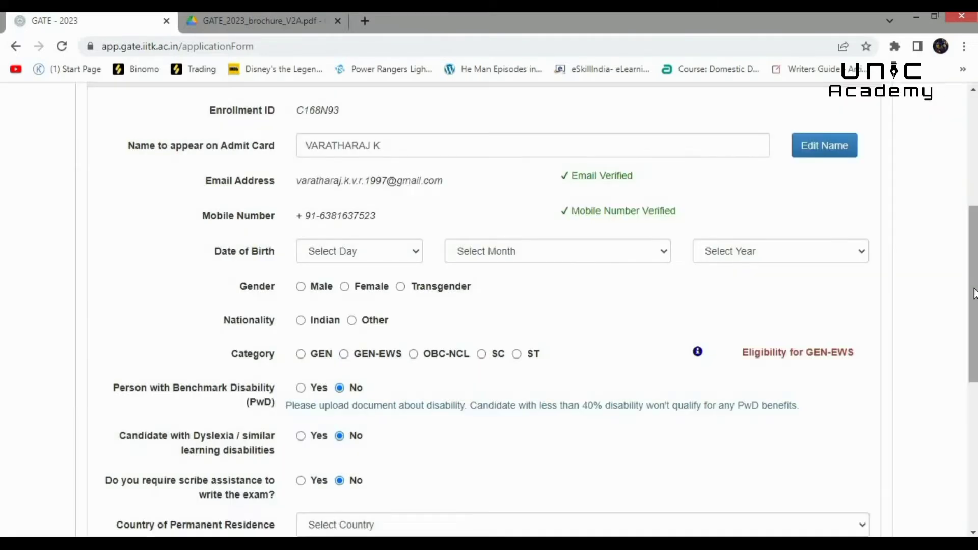
pyautogui.moveTo(974, 301); pyautogui.dragTo(974, 326)
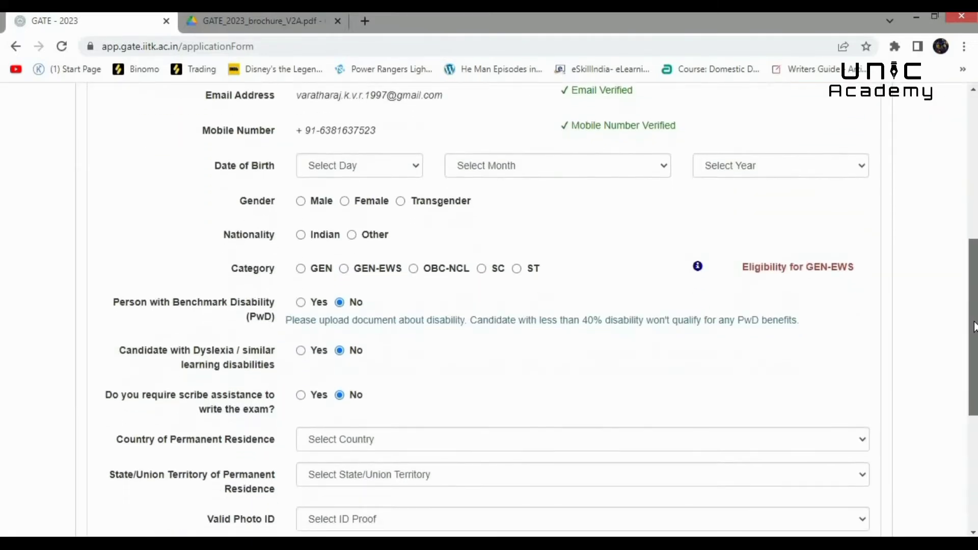
pyautogui.click(415, 170)
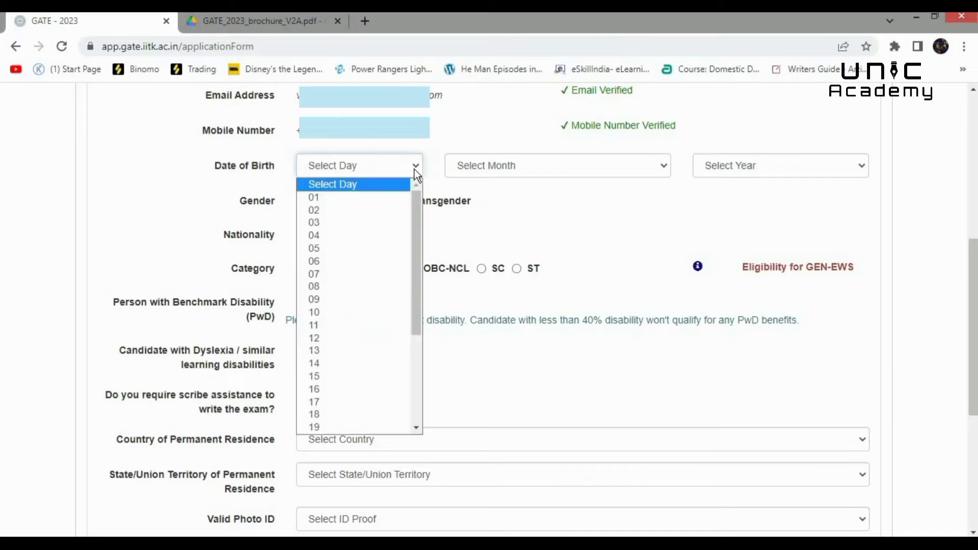
pyautogui.click(335, 325)
pyautogui.click(611, 173)
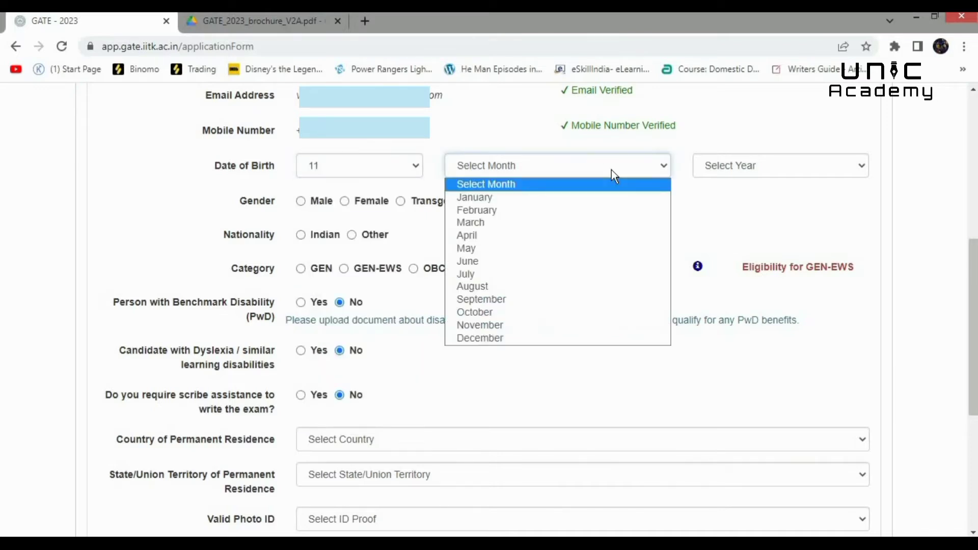
pyautogui.click(500, 260)
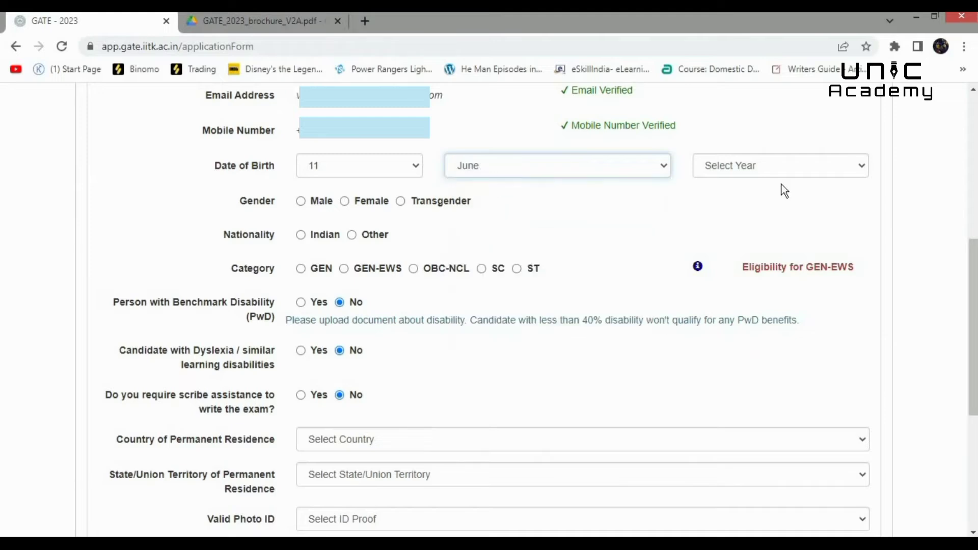
pyautogui.click(796, 166)
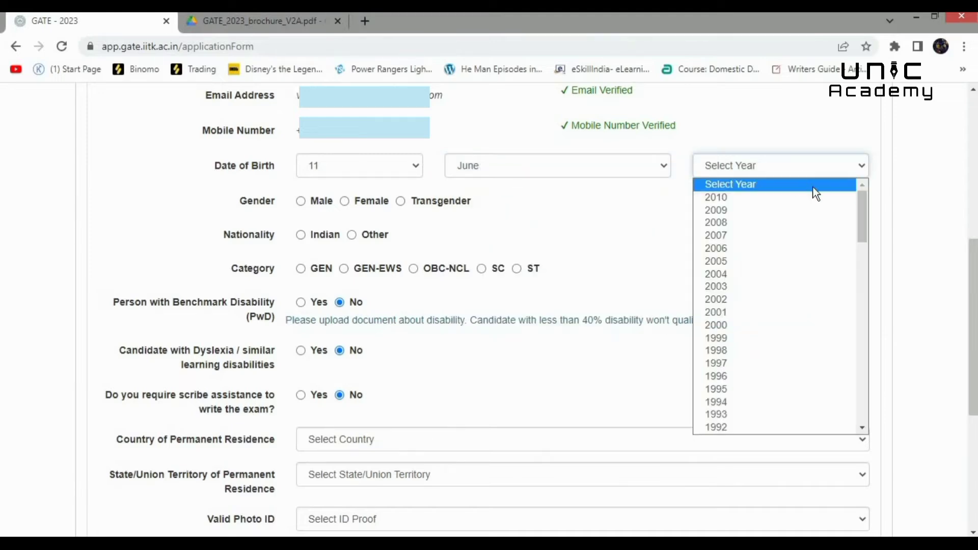
pyautogui.click(714, 364)
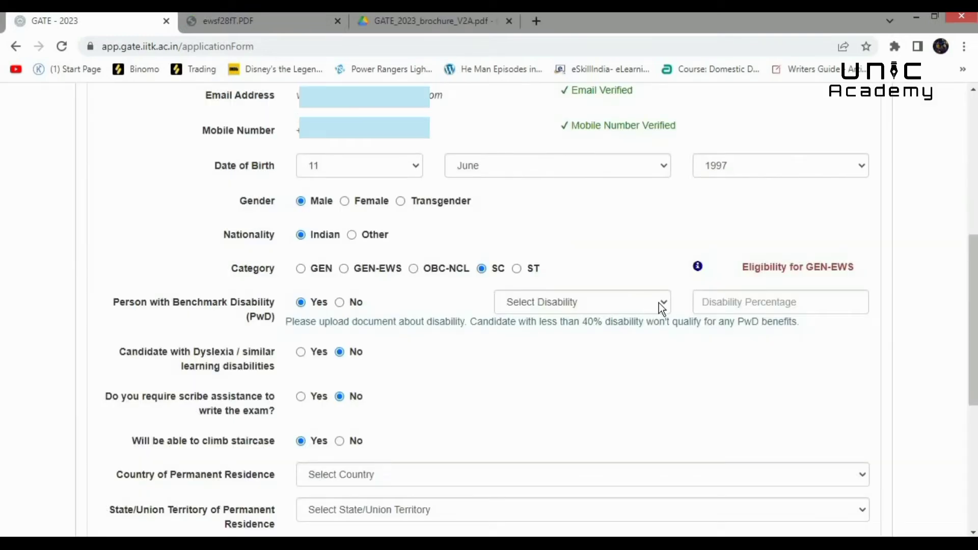
# - Set PwD to No, marking no benchmark disability
pyautogui.click(661, 304)
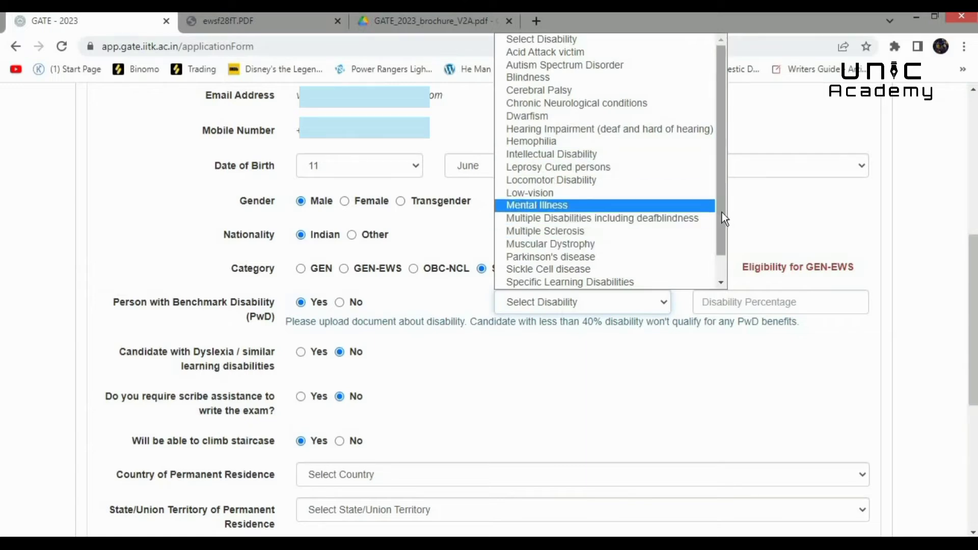
pyautogui.moveTo(722, 212)
pyautogui.mouseDown()
pyautogui.moveTo(717, 249)
pyautogui.moveTo(711, 206)
pyautogui.mouseUp()
pyautogui.moveTo(720, 209); pyautogui.dragTo(720, 252)
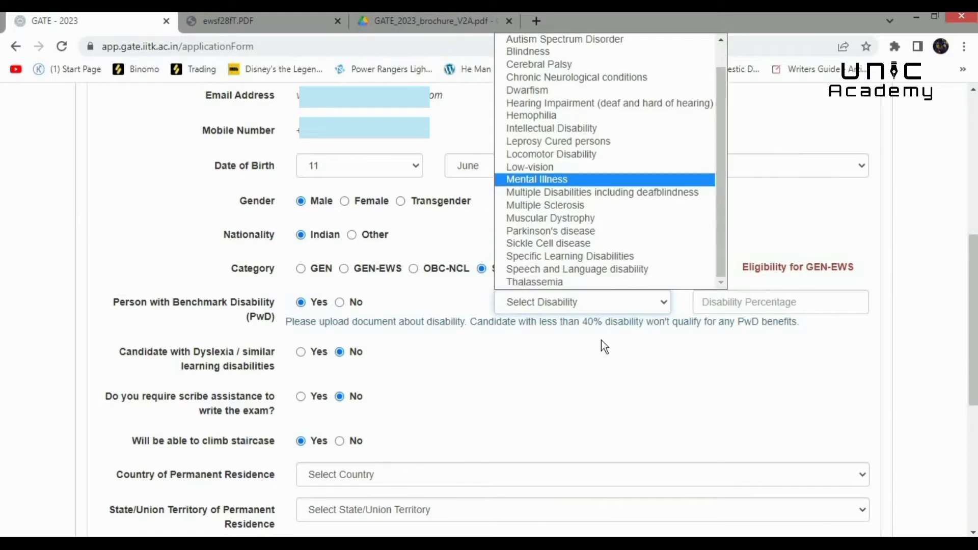
pyautogui.click(340, 303)
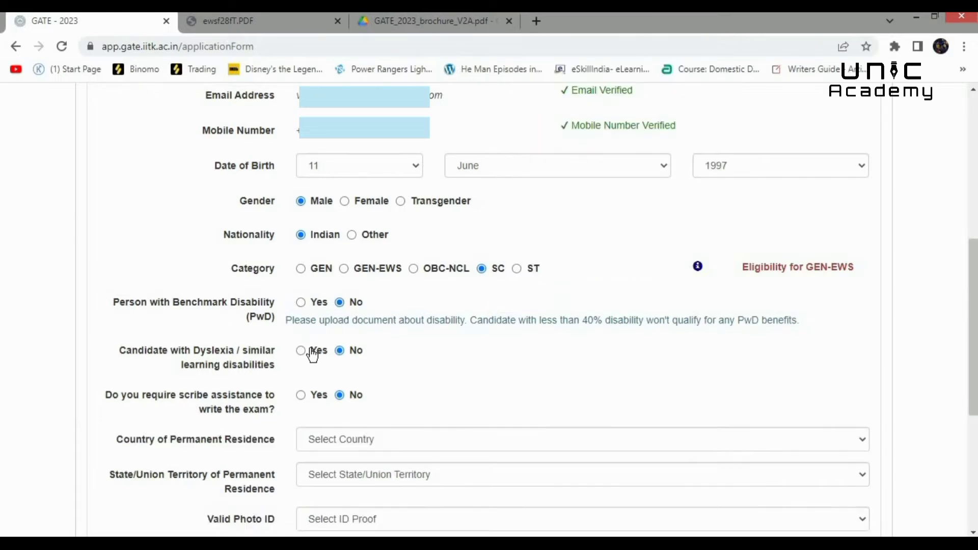
# - Set permanent residence to India, Tamil Nadu, and choose Aadhaar ID as the photo ID
pyautogui.scroll(-4, 614, 217)
pyautogui.click(619, 230)
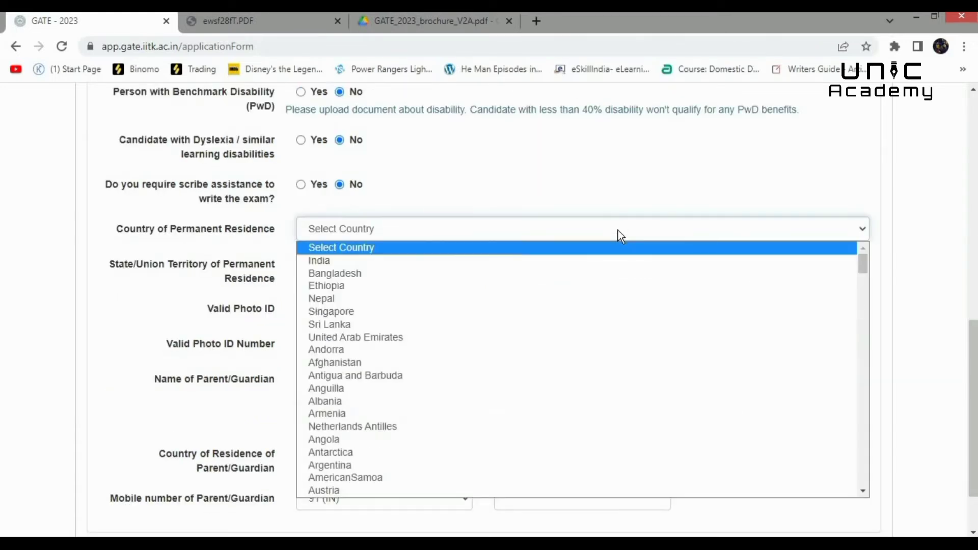
pyautogui.click(594, 259)
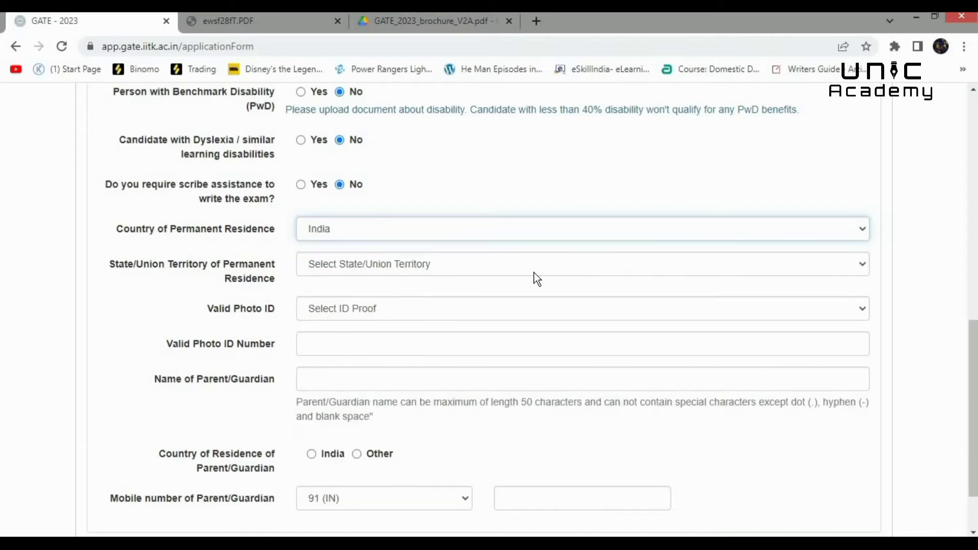
pyautogui.click(510, 261)
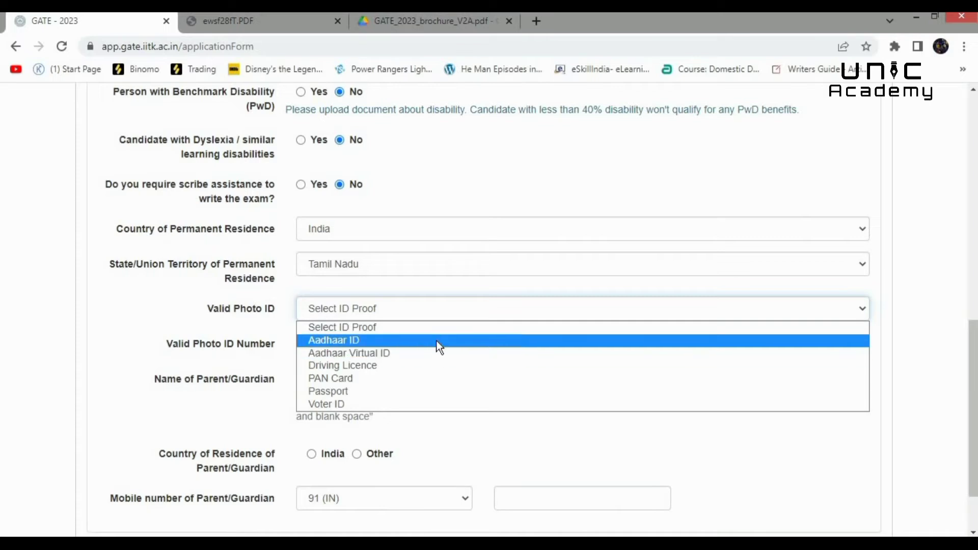
pyautogui.click(436, 340)
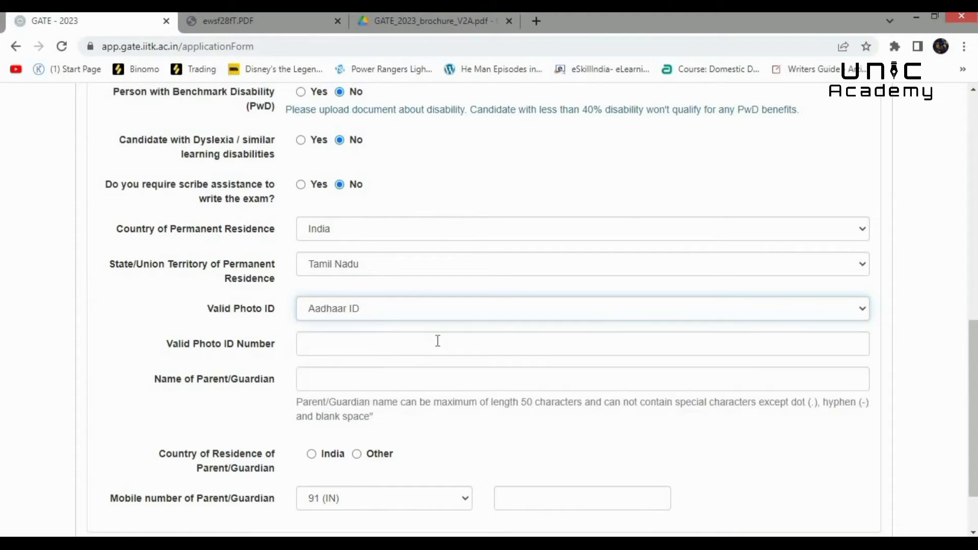
# - Enter the Aadhaar number and the parent's mobile number, then save the personal details
pyautogui.click(428, 343)
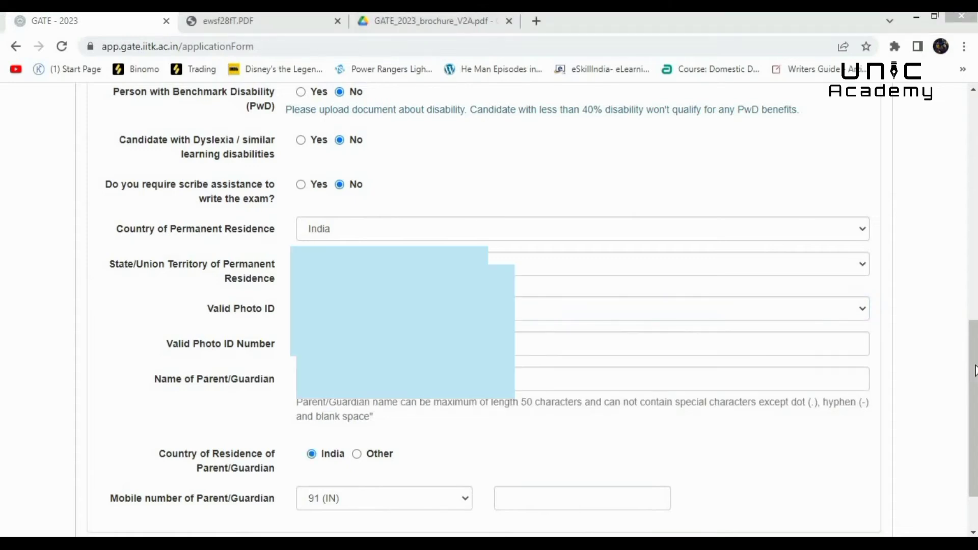
pyautogui.scroll(-3, 866, 382)
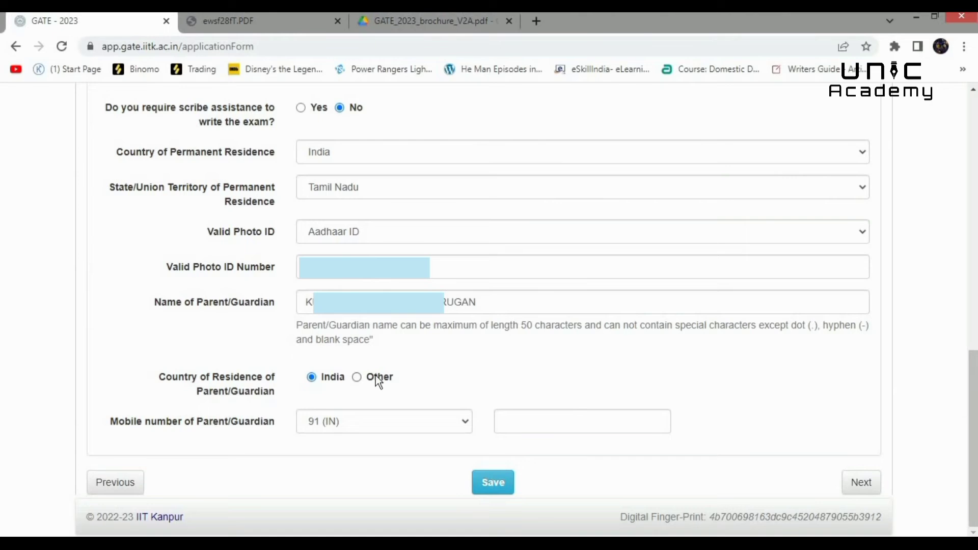
pyautogui.click(532, 423)
pyautogui.write('9')
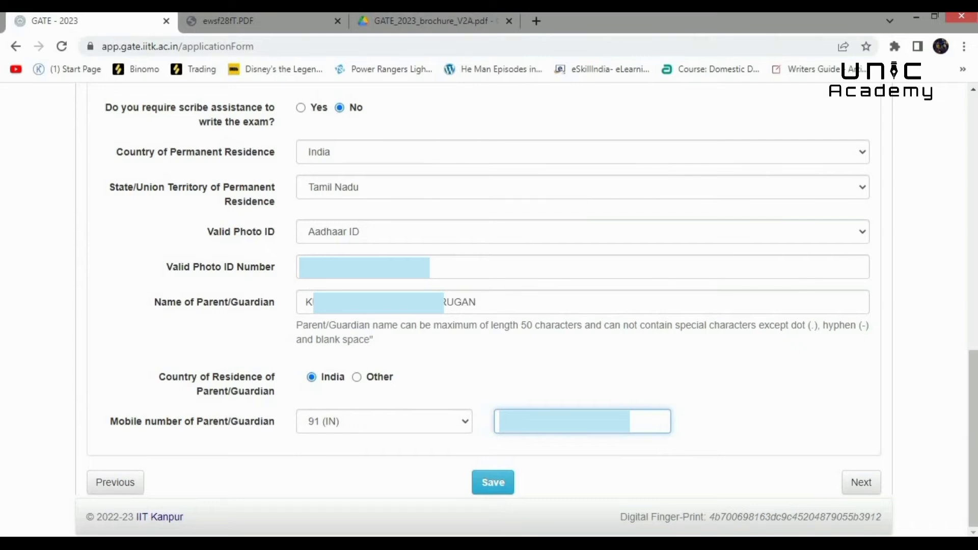
pyautogui.click(521, 477)
pyautogui.scroll(-5, 520, 477)
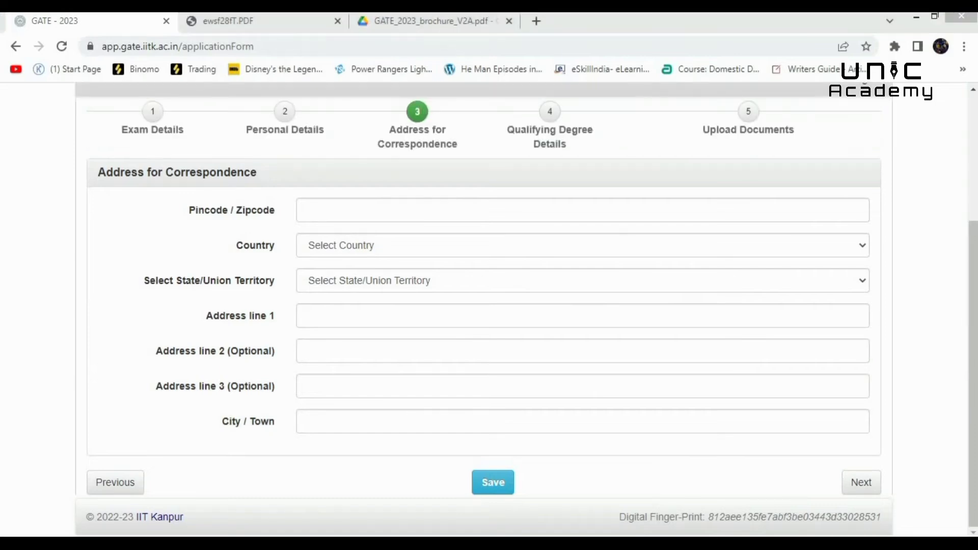
# - Select Others as the qualifying degree, marked as already graduated in 2021
pyautogui.scroll(3, 484, 306)
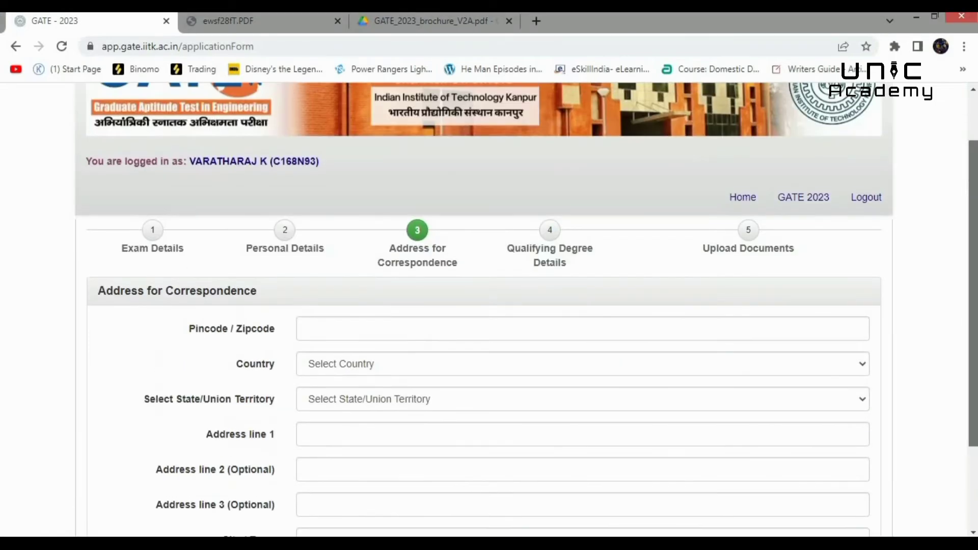
pyautogui.scroll(-3, 451, 370)
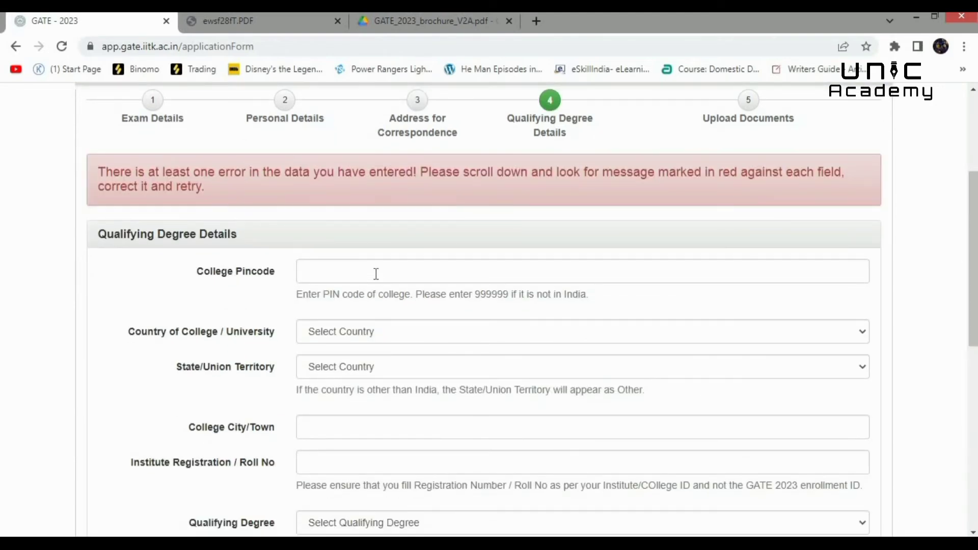
pyautogui.click(387, 266)
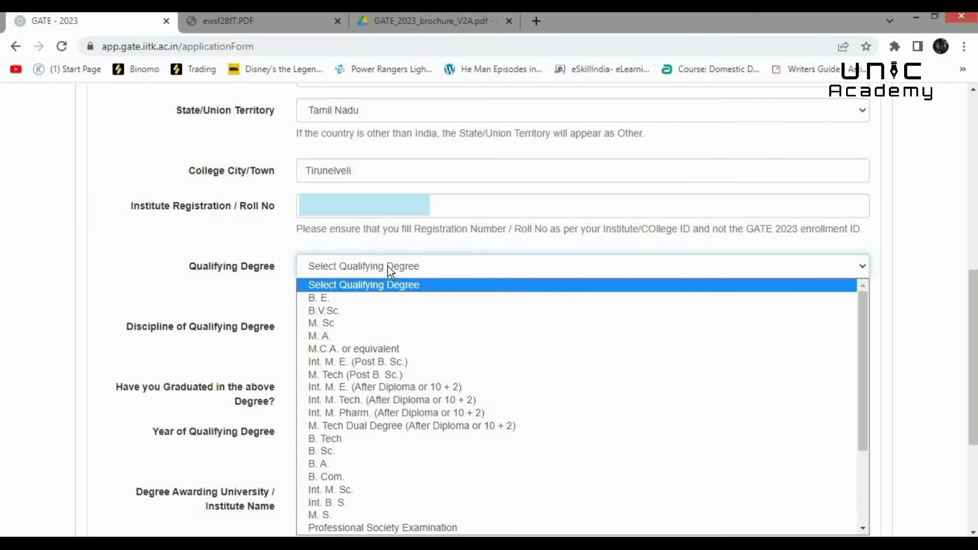
pyautogui.press('Down')
pyautogui.press('Down')
pyautogui.press('Down')
pyautogui.press('Down')
pyautogui.press('Down')
pyautogui.press('Down')
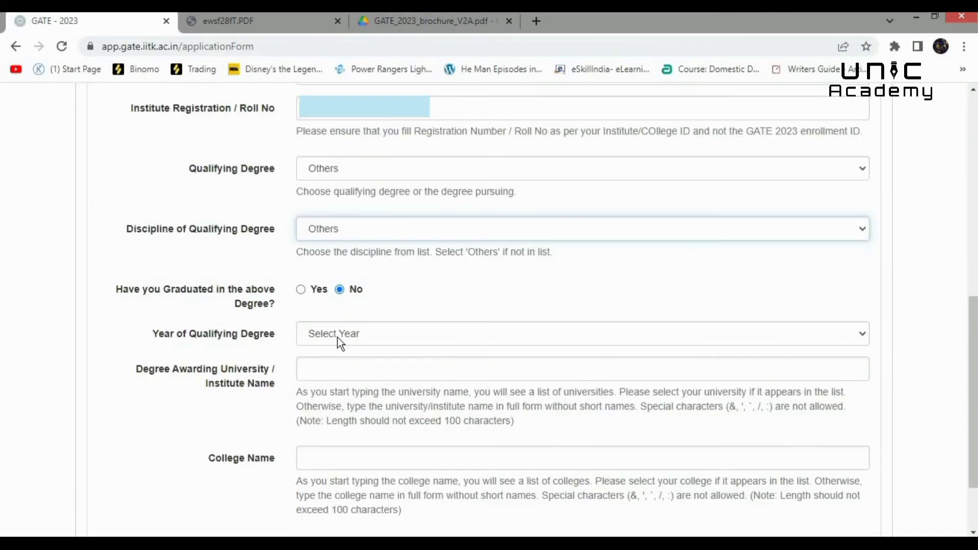
pyautogui.click(301, 289)
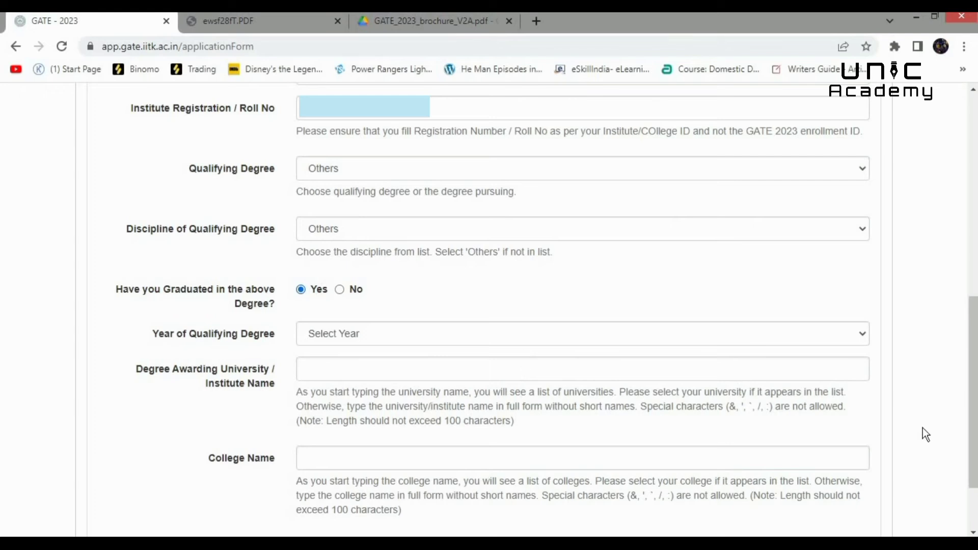
# - Enter Anna University and the college name, then save the degree details
pyautogui.scroll(-2, 510, 305)
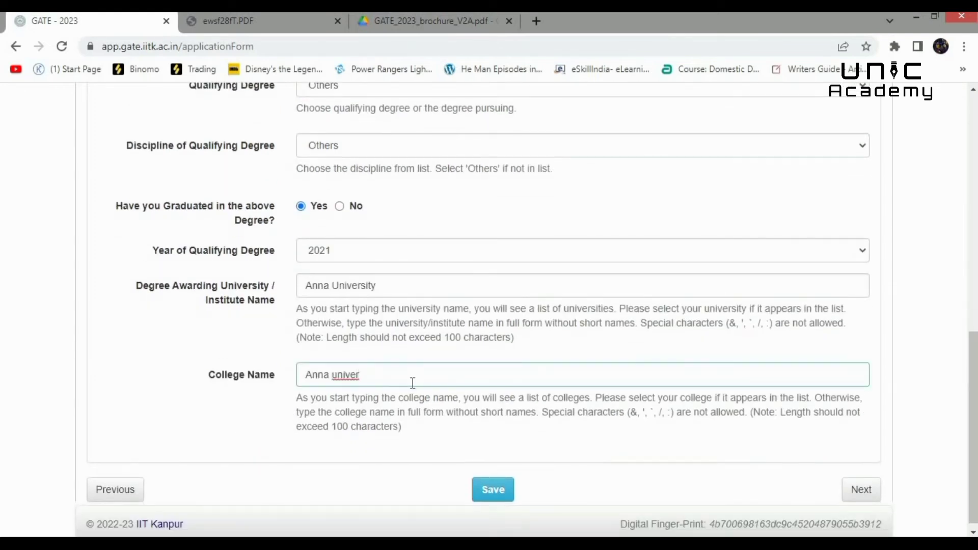
pyautogui.write('sty')
pyautogui.press('BackSpace')
pyautogui.press('BackSpace')
pyautogui.write('ity re')
pyautogui.click(869, 489)
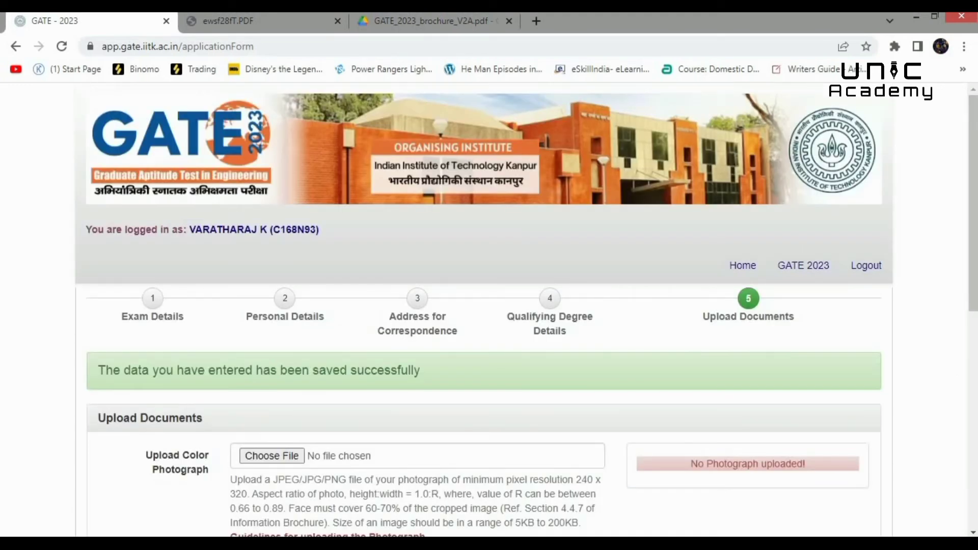
# - Upload the photo, signature, photo ID and SC certificate, cropping the signature to its full height
pyautogui.moveTo(974, 229); pyautogui.dragTo(975, 339)
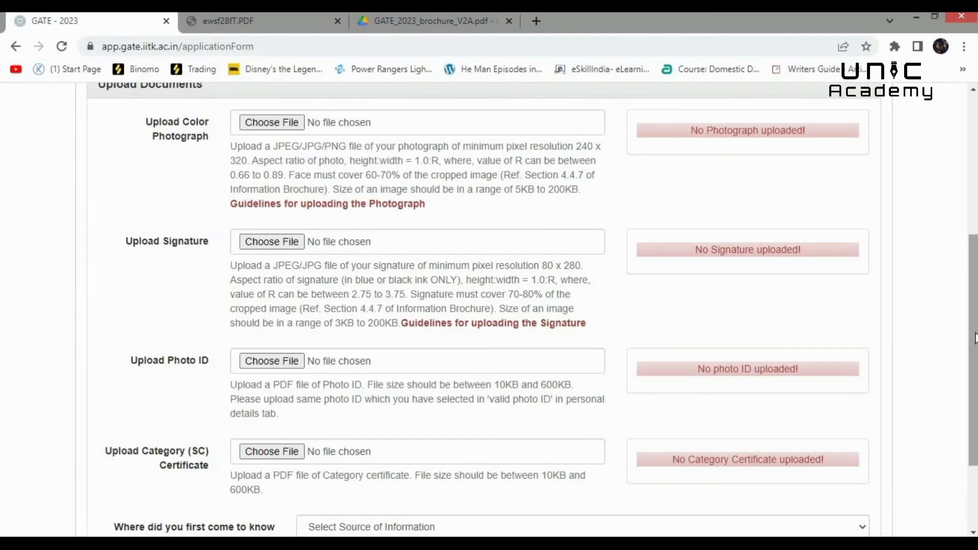
pyautogui.moveTo(975, 338); pyautogui.dragTo(975, 369)
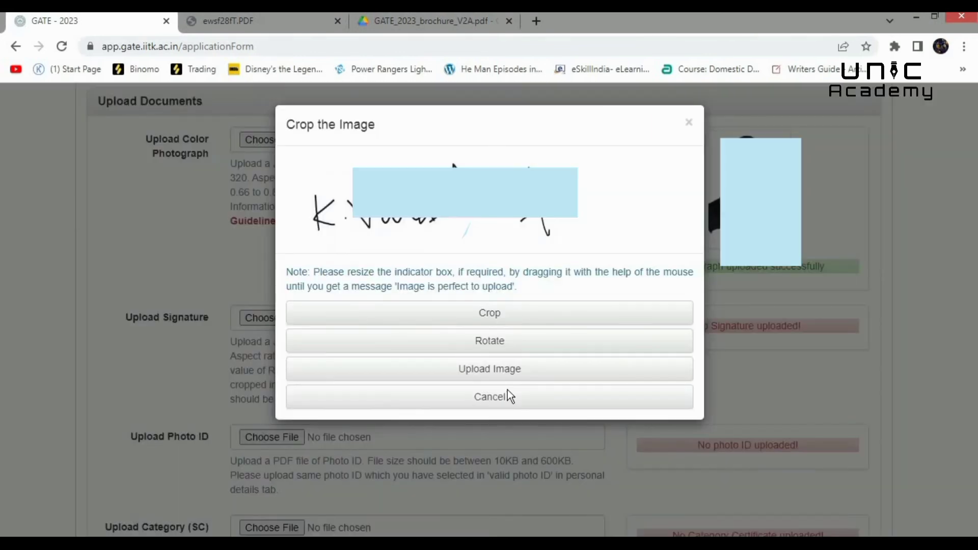
pyautogui.click(524, 312)
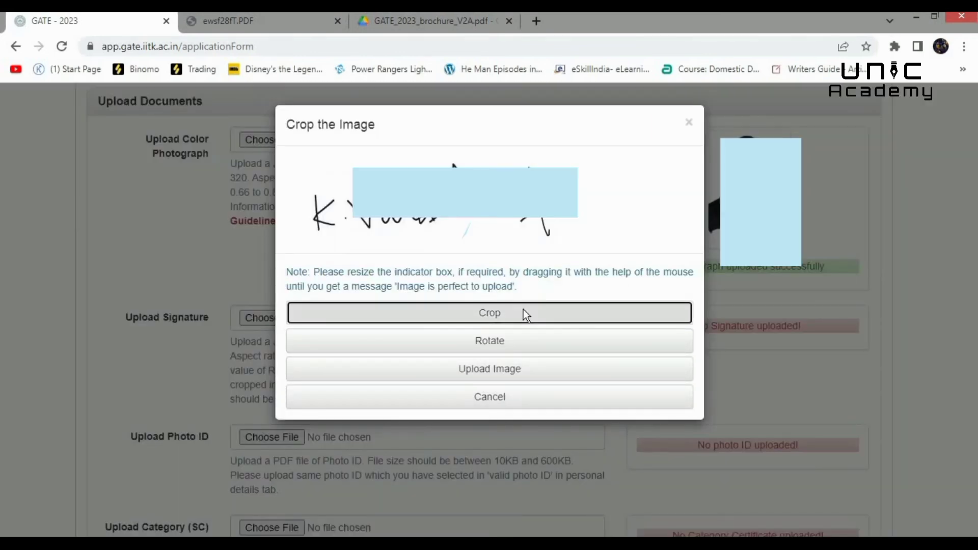
pyautogui.moveTo(415, 197); pyautogui.dragTo(536, 254)
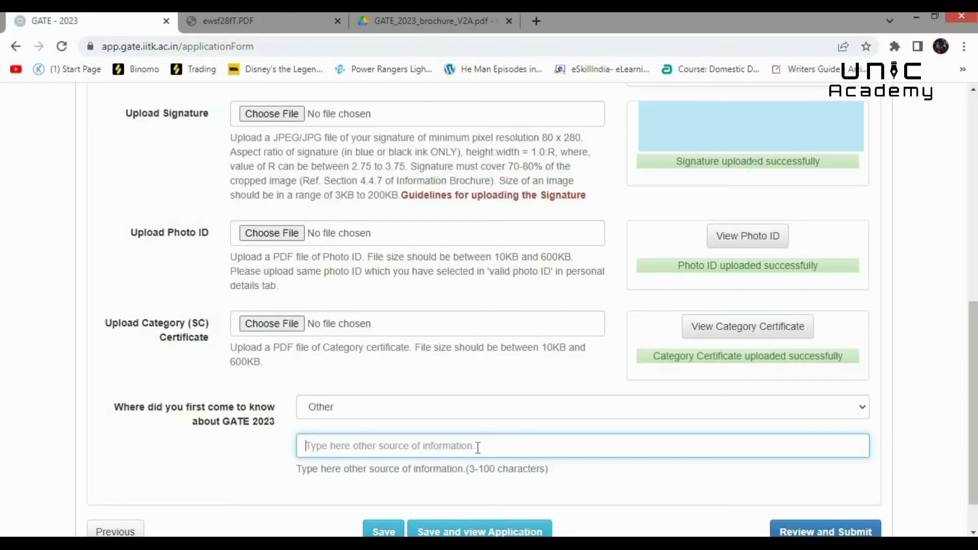
# - Give Other as information source, typing 'unic acadamy' and 'Utube channel', then save and review
pyautogui.write('unic ')
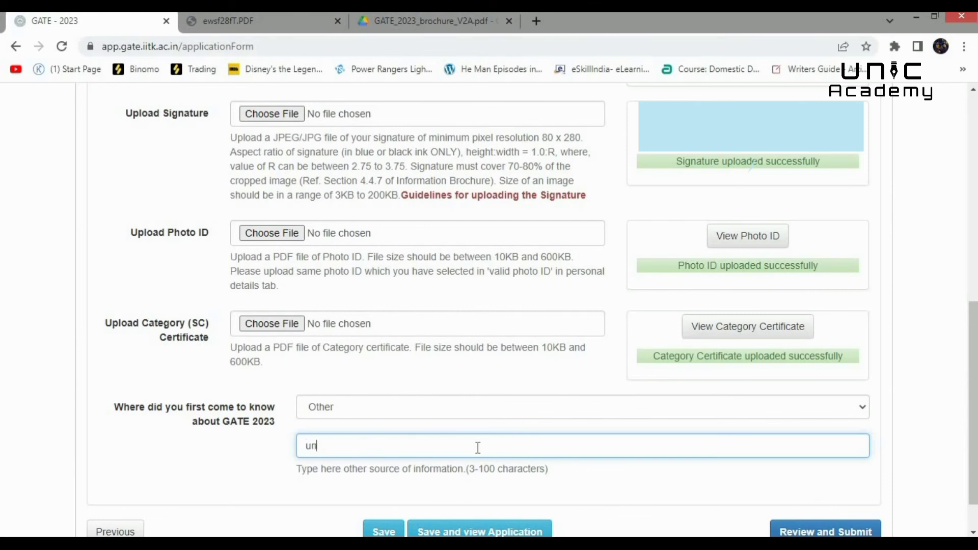
pyautogui.write('acadamy')
pyautogui.write('Utube channel')
pyautogui.scroll(-1, 493, 484)
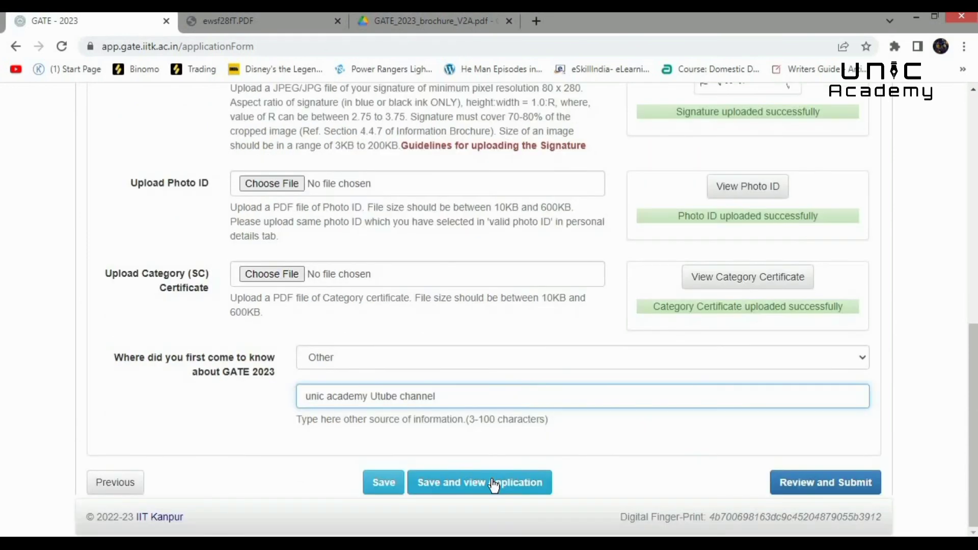
pyautogui.click(493, 485)
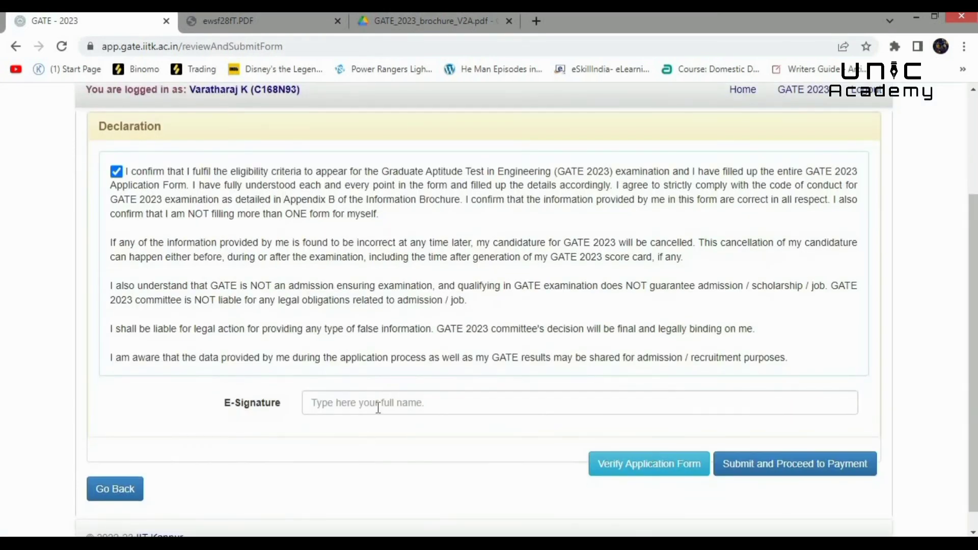
# - E-sign with the candidate's full name and submit to reach the ₹850 fee payment options
pyautogui.click(378, 403)
pyautogui.write('vart')
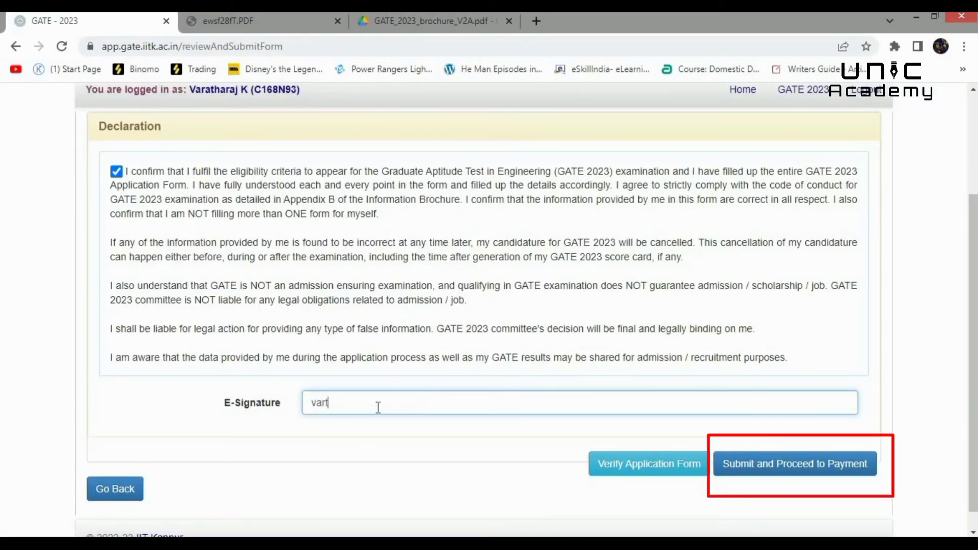
pyautogui.write('a')
pyautogui.press('BackSpace')
pyautogui.press('BackSpace')
pyautogui.click(575, 483)
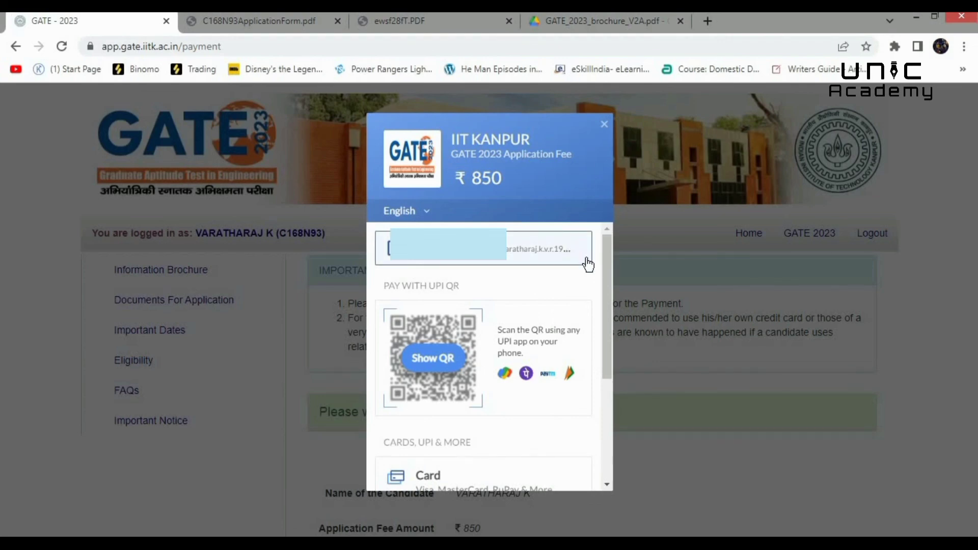
pyautogui.moveTo(607, 261); pyautogui.dragTo(597, 375)
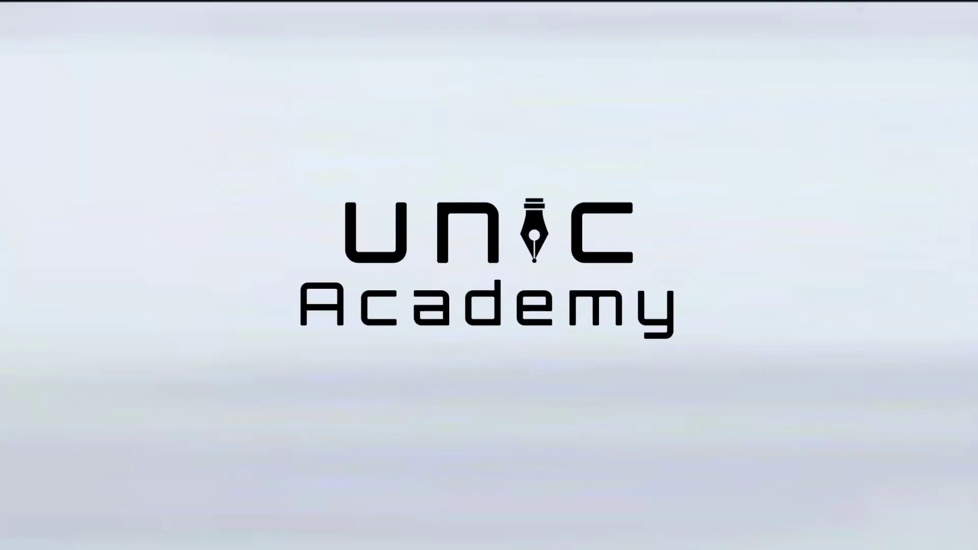